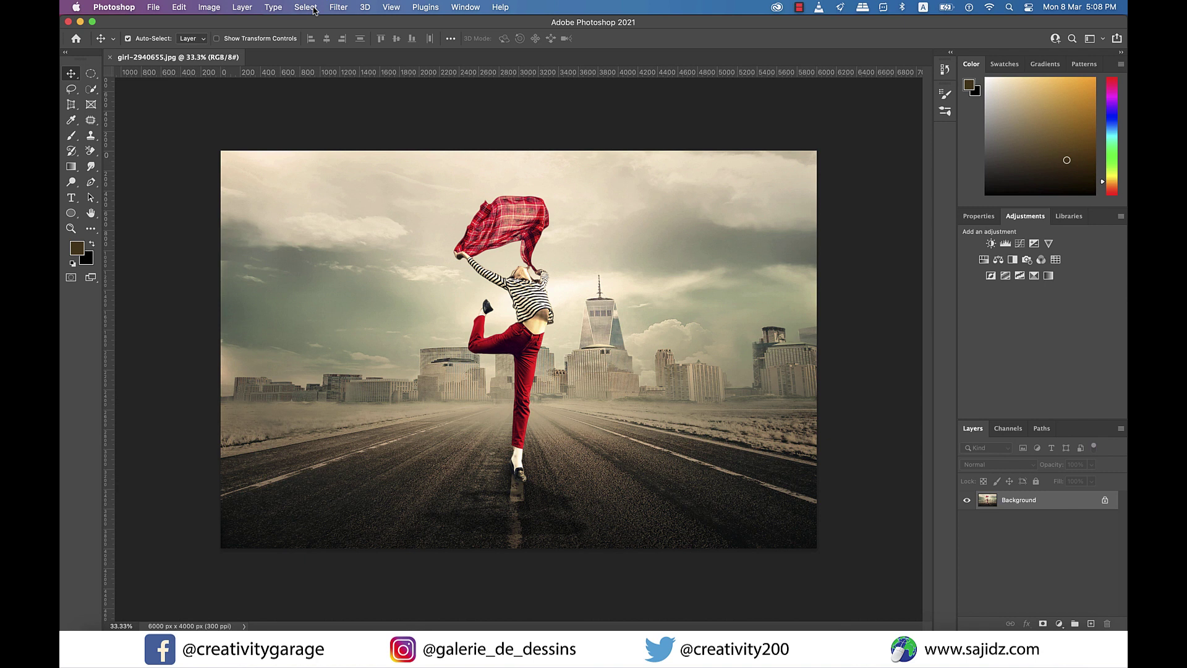
- Select the dancing woman with Select Subject and check the selection's coverage in Quick Mask mode
left_click(313, 8)
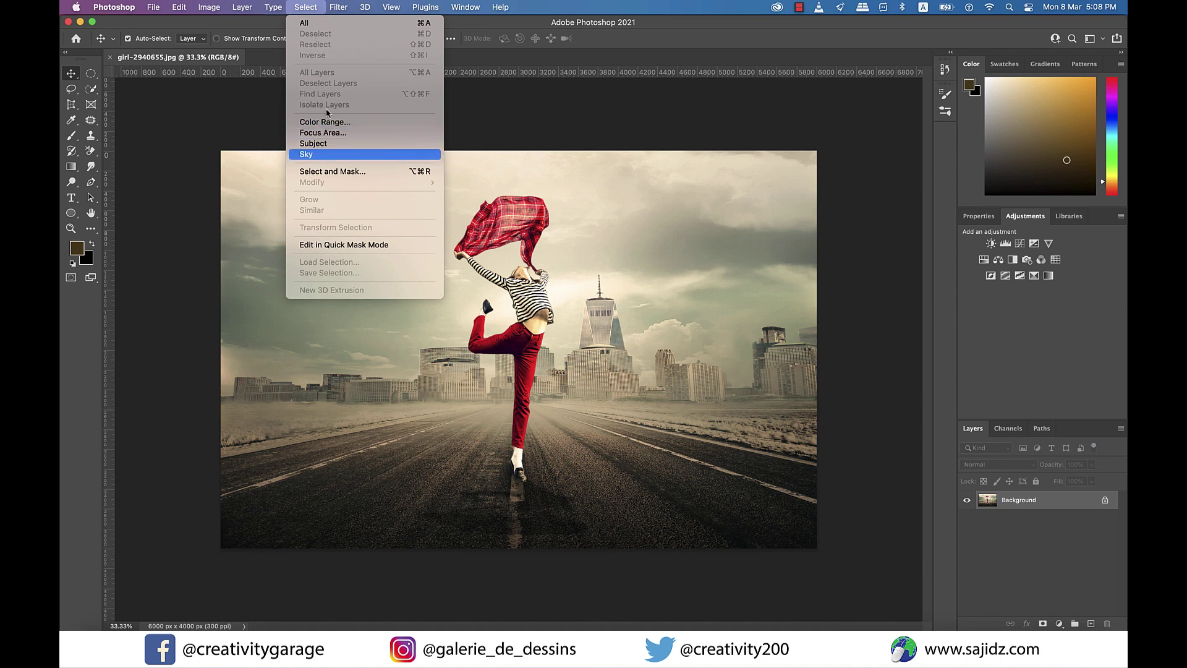
left_click(331, 144)
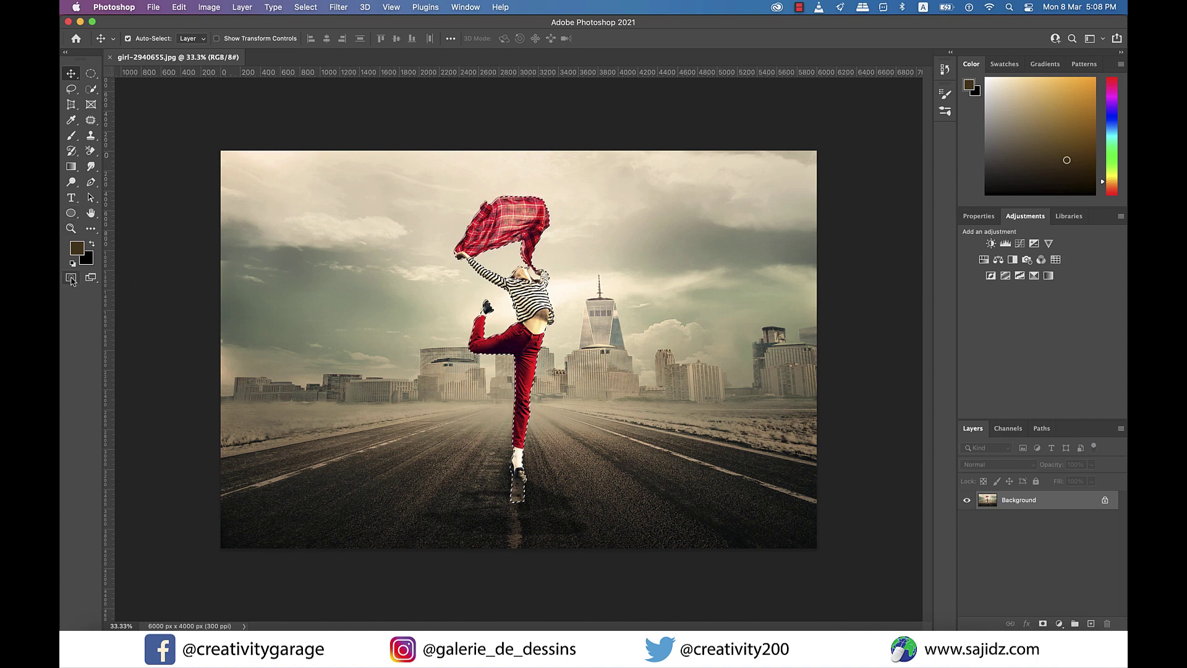
left_click(71, 278)
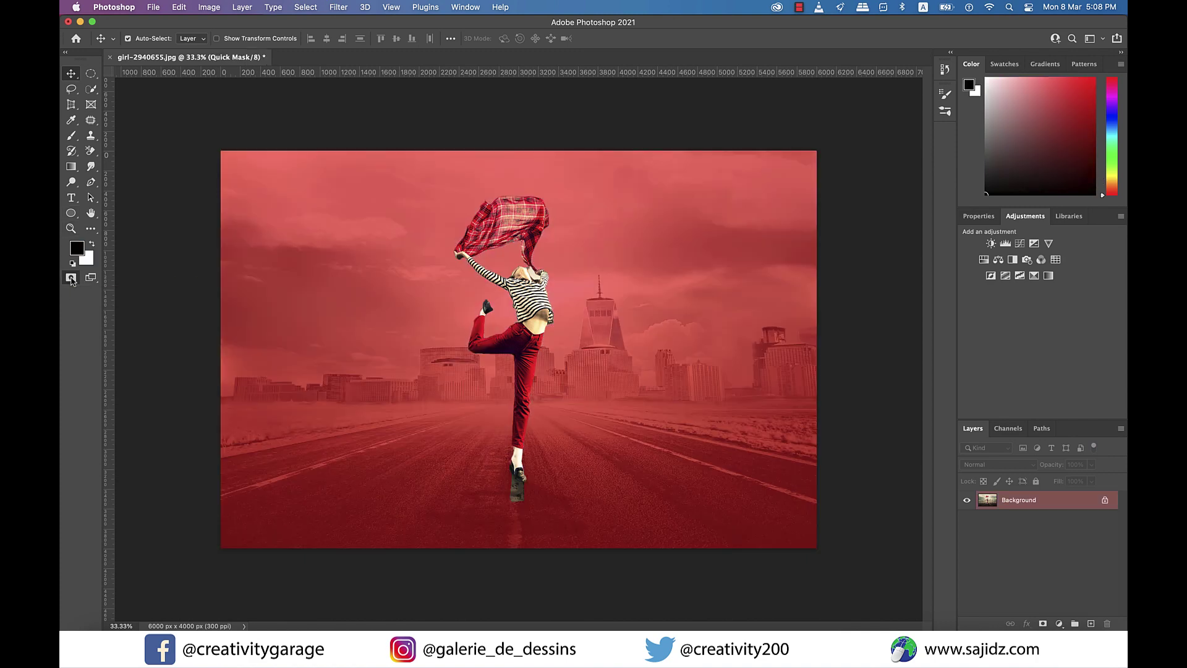
scroll(547, 279, "up", 6)
scroll(547, 280, "up", 5)
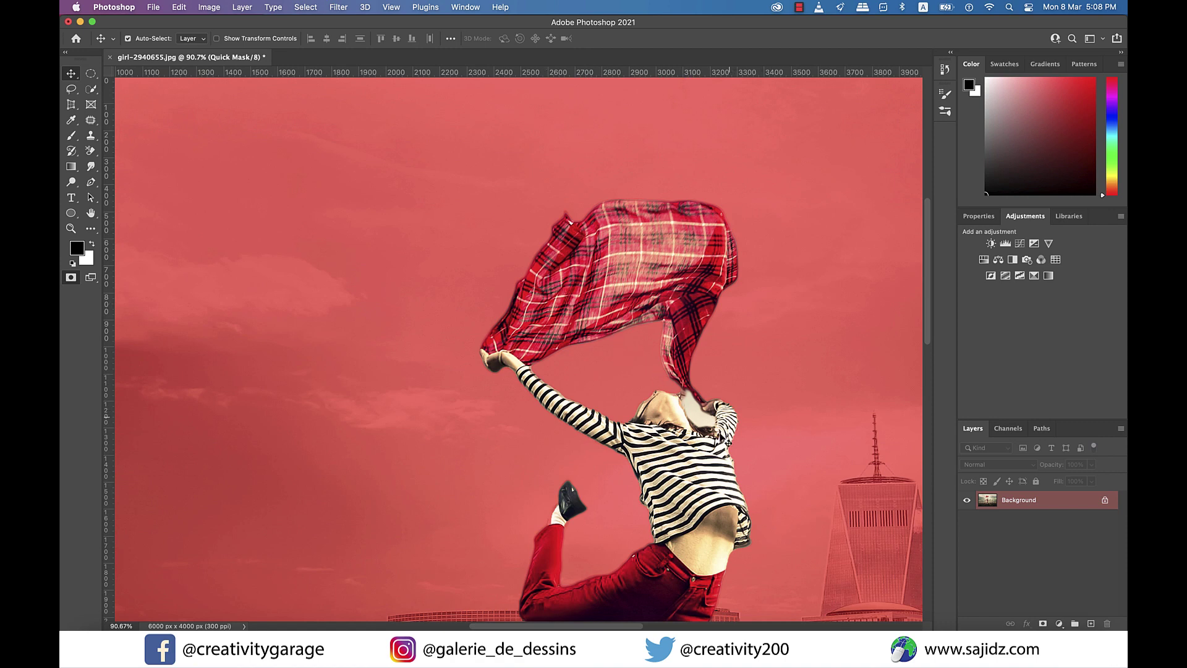
scroll(724, 440, "down", 1)
scroll(725, 440, "down", 15)
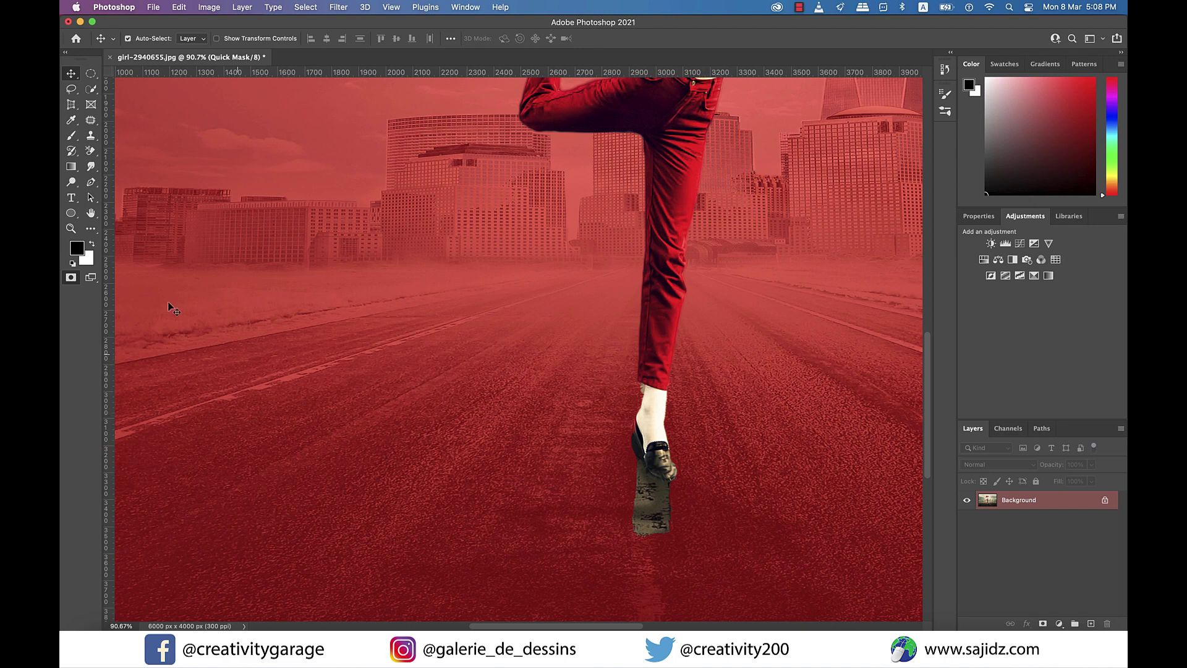
left_click(70, 278)
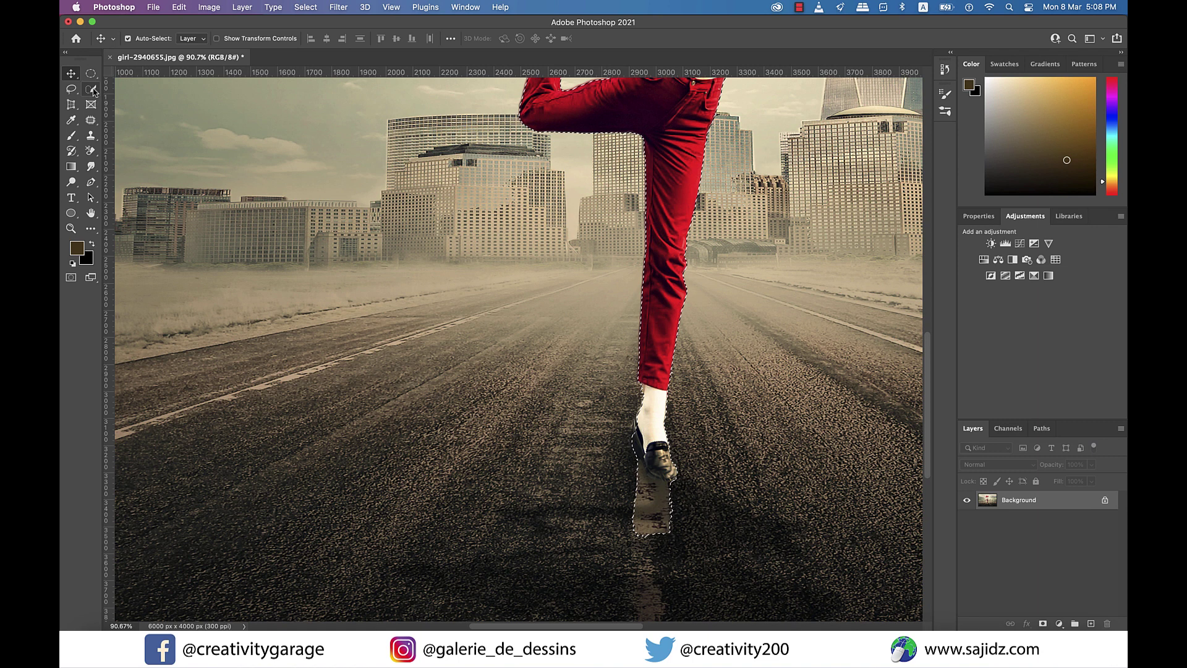
- Use the Quick Selection tool to subtract the road marking beneath the standing foot and add the clipped shoe area back
left_click(91, 89)
left_click(128, 99)
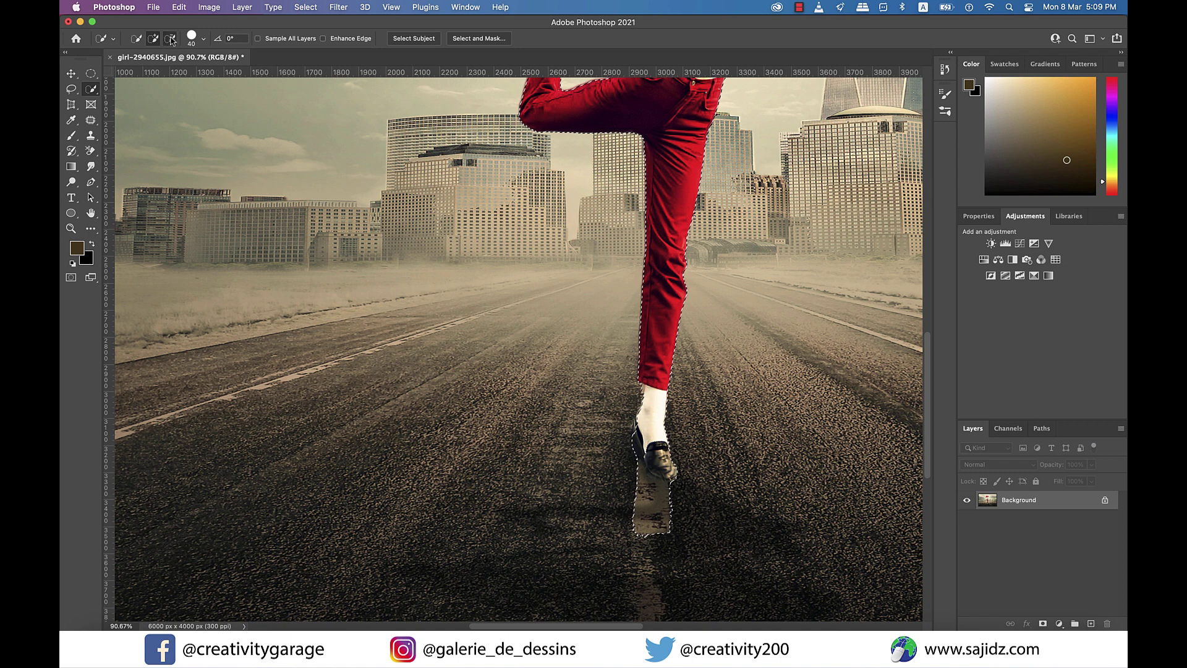
left_click(170, 39)
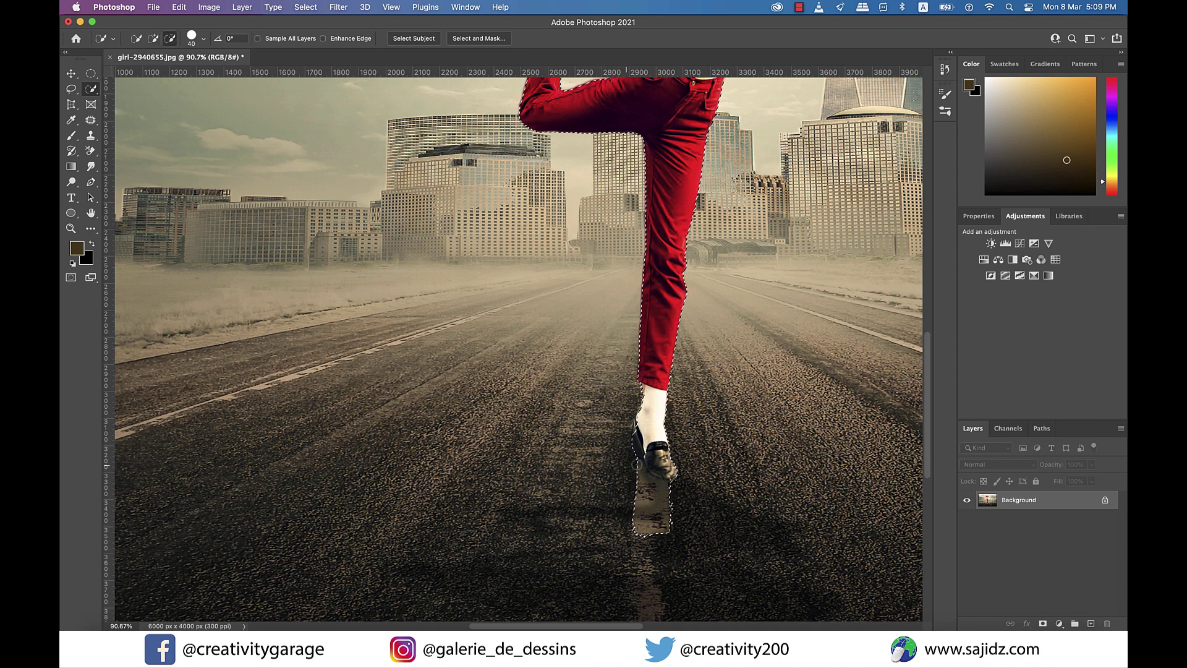
mouse_move(636, 497)
left_mouse_down()
mouse_move(644, 533)
mouse_move(670, 501)
left_mouse_up()
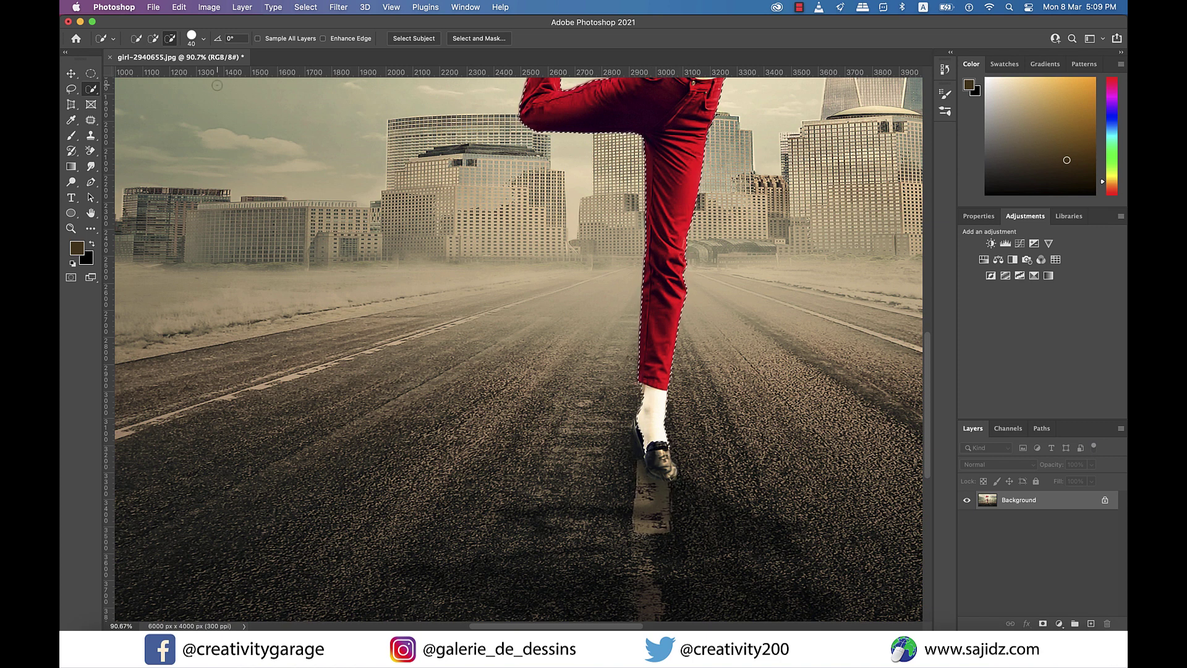
left_click(152, 38)
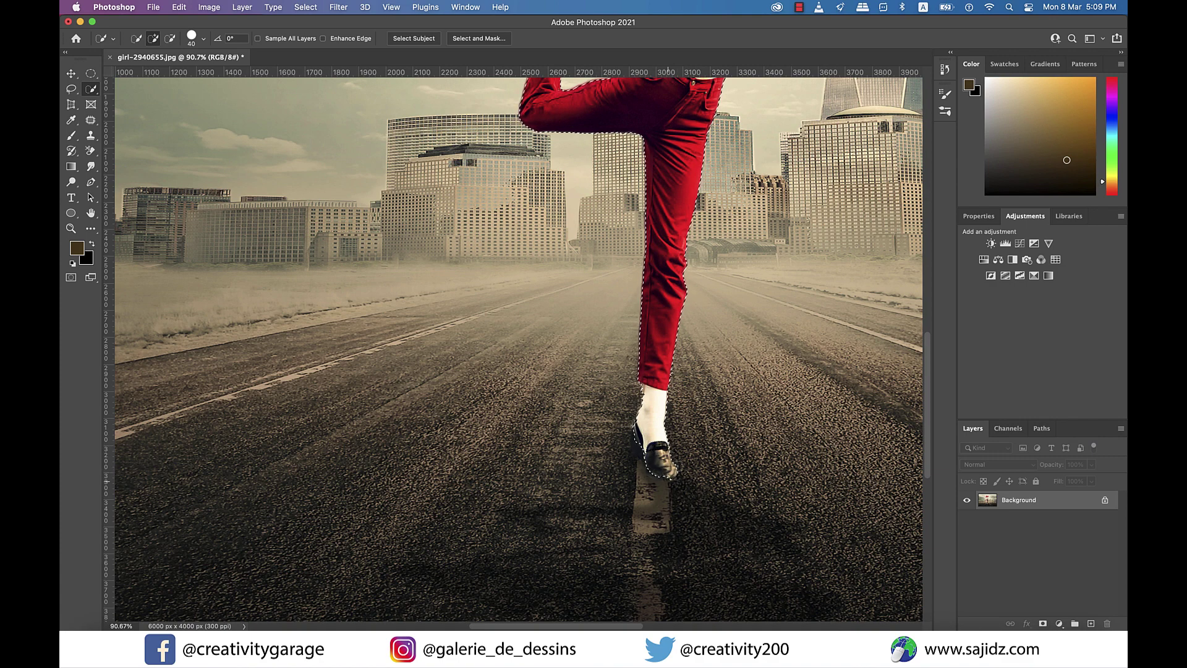
- Subtract the sky gap between the face and the bent arm with a smaller brush, and add missed skin near the chin at size 20
scroll(518, 350, "up", 10)
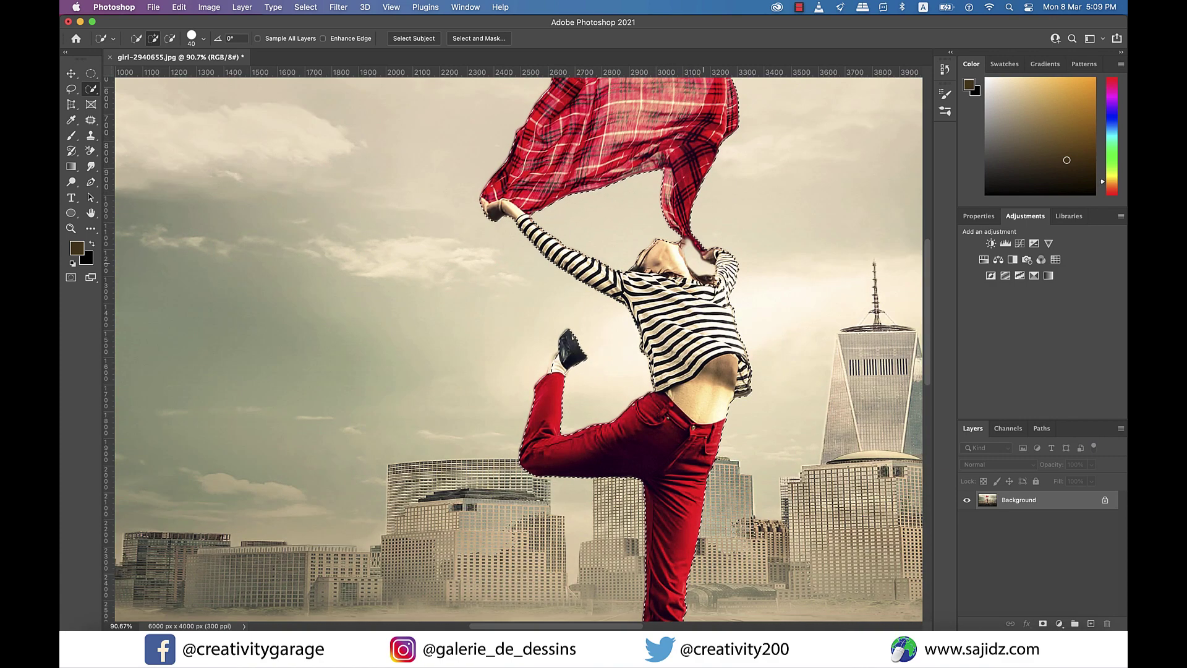
scroll(729, 272, "up", 2)
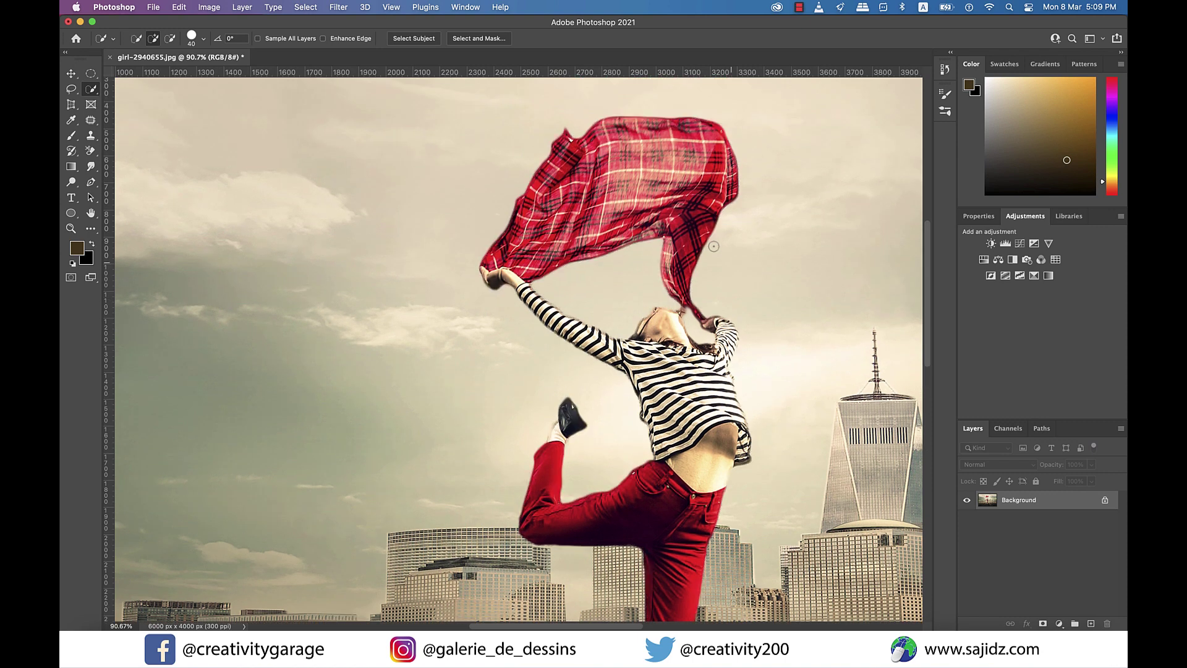
key("alt")
scroll(745, 299, "up", 5)
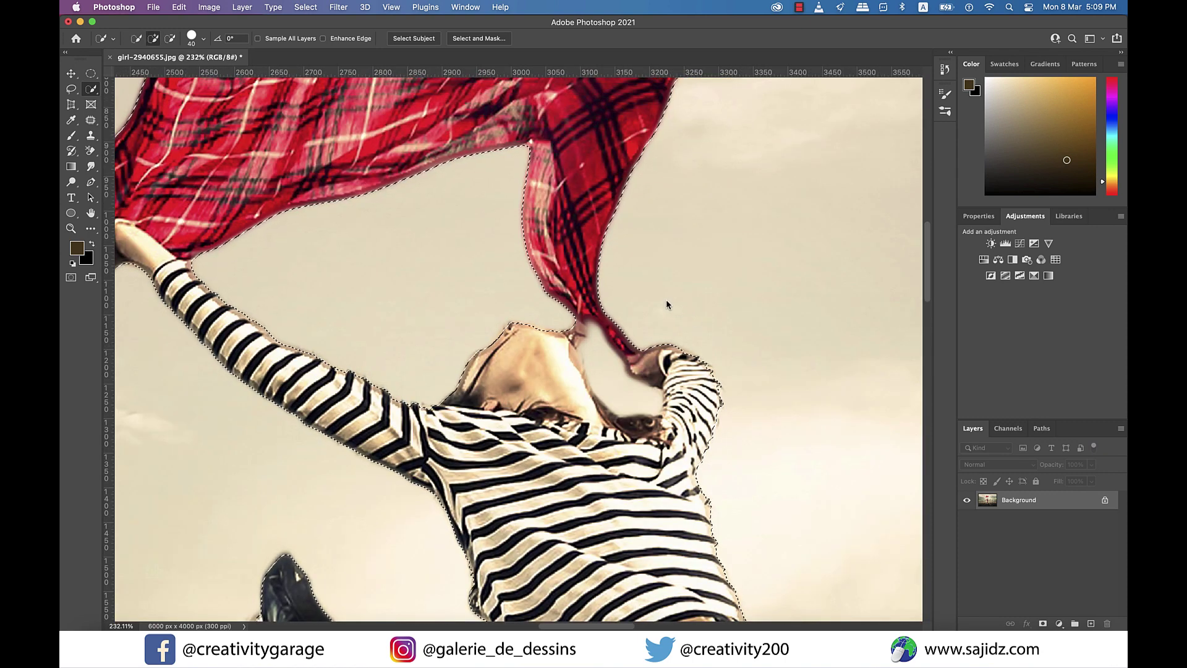
left_click(170, 38)
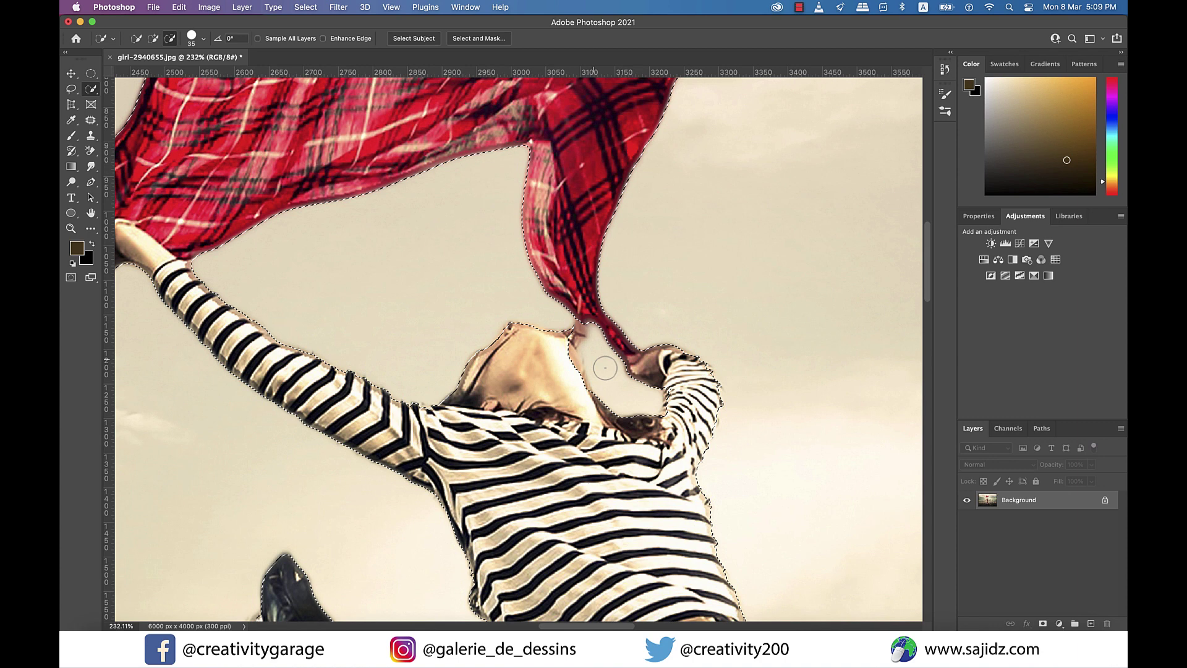
key("bracketleft")
key("bracketleft")
key("bracketleft")
left_click(153, 38)
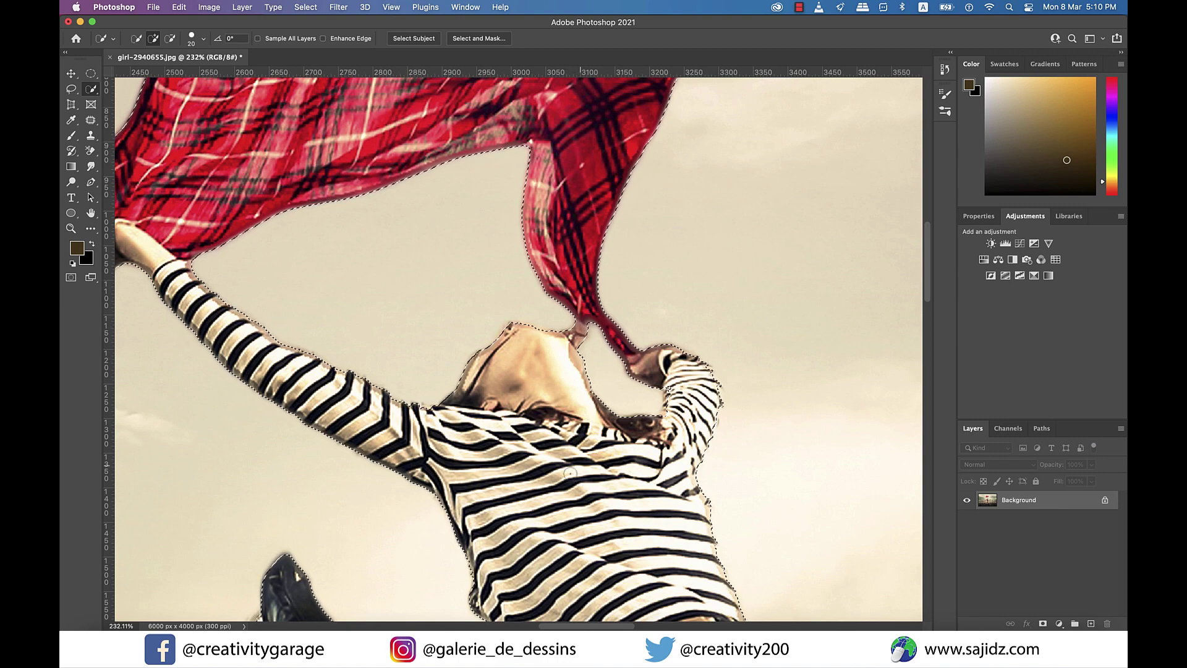
- Check the refined selection of the whole figure in Quick Mask mode and return to standard mode
scroll(569, 473, "down", 5)
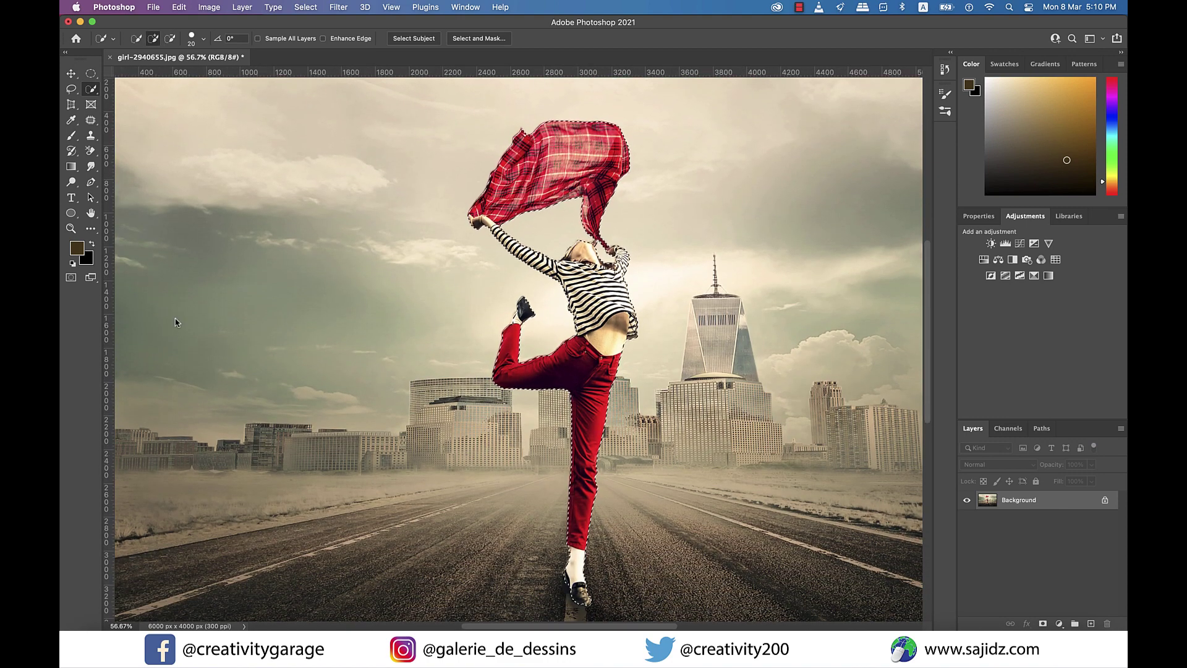
left_click(71, 277)
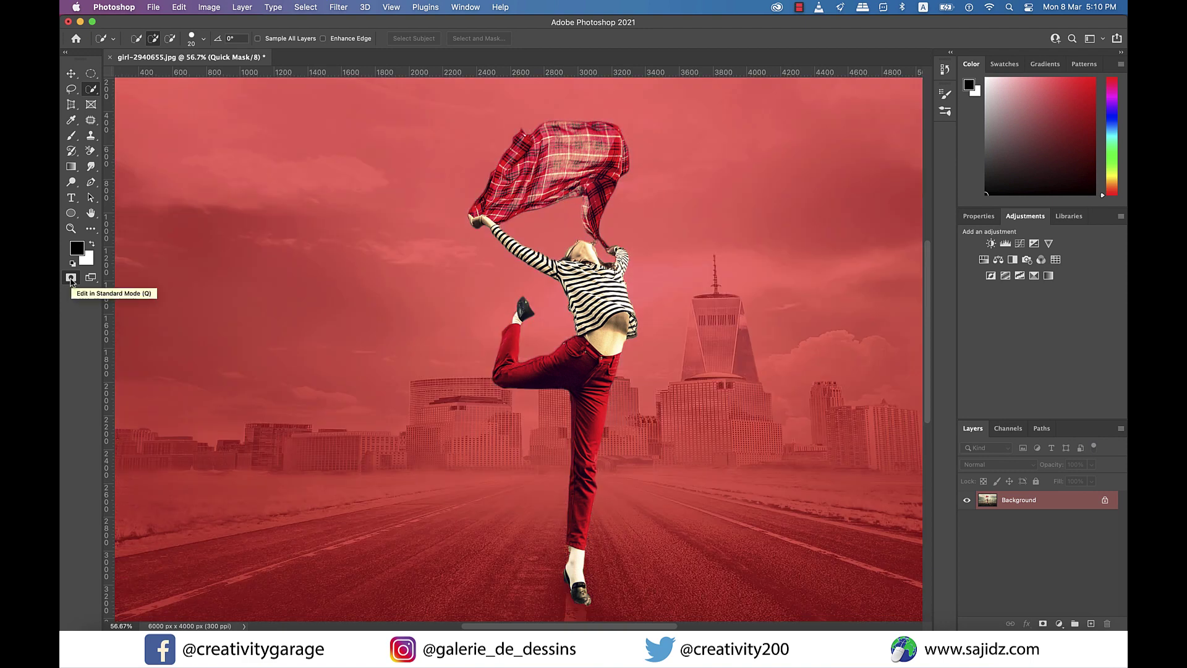
left_click(71, 279)
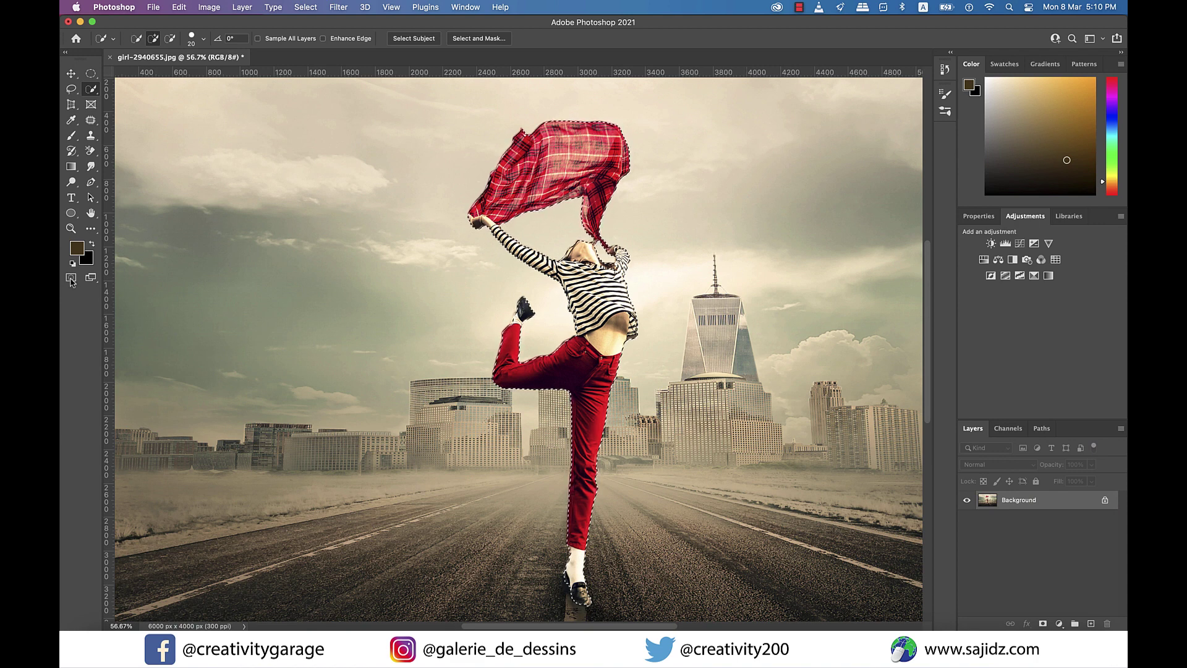
- Duplicate the Background layer and hide the original
left_click_drag(1057, 504, 1091, 626)
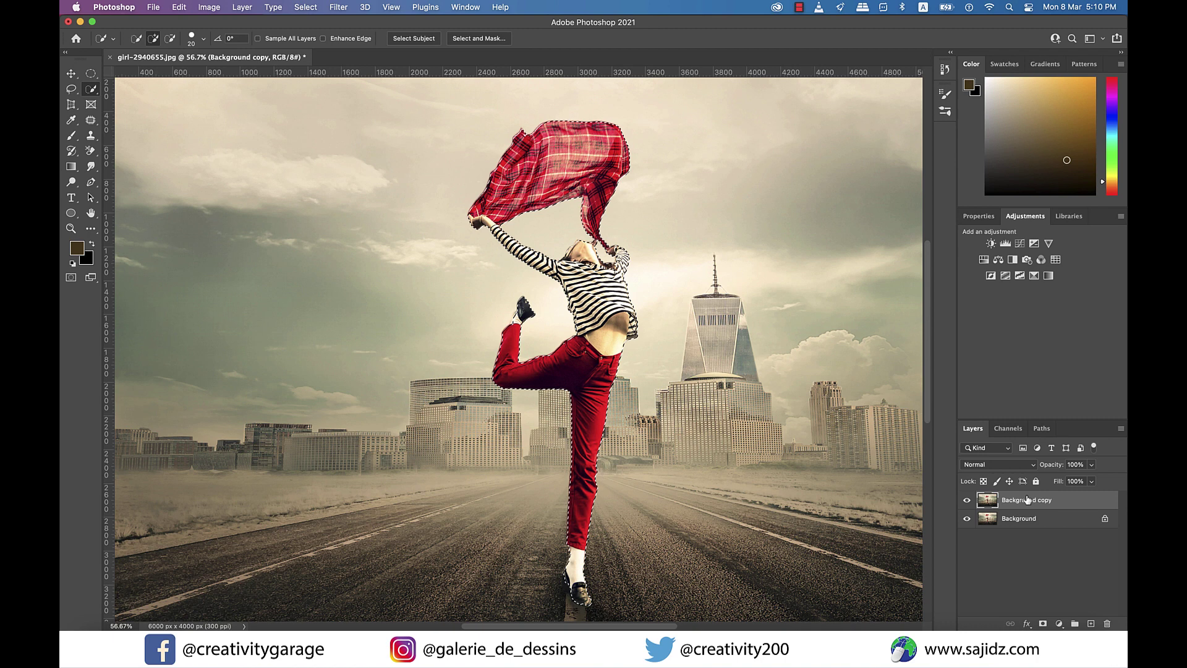
left_click(967, 518)
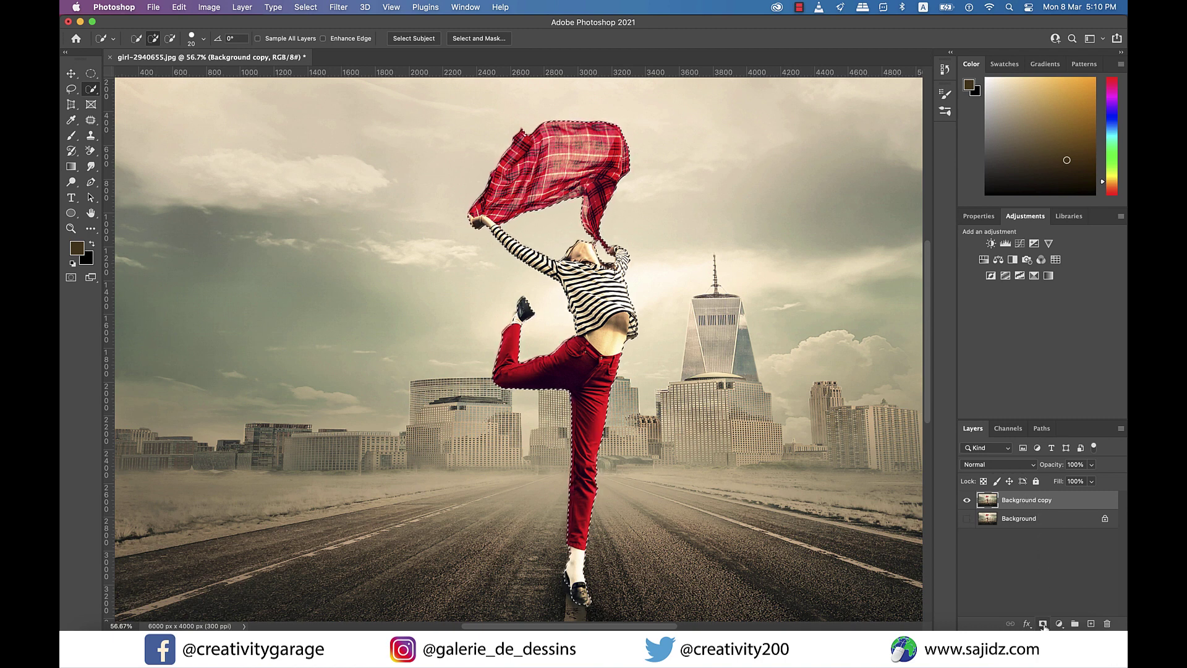
- Mask the Background copy layer with the active selection and apply the layer mask permanently
left_click(1043, 624)
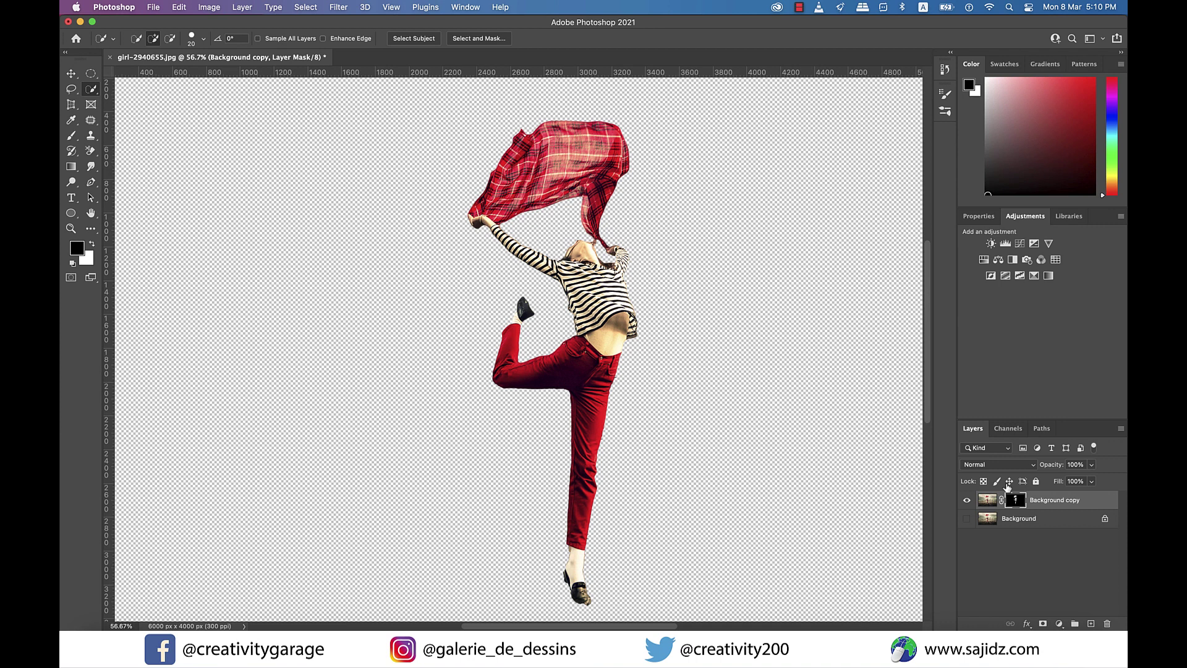
right_click(1017, 500)
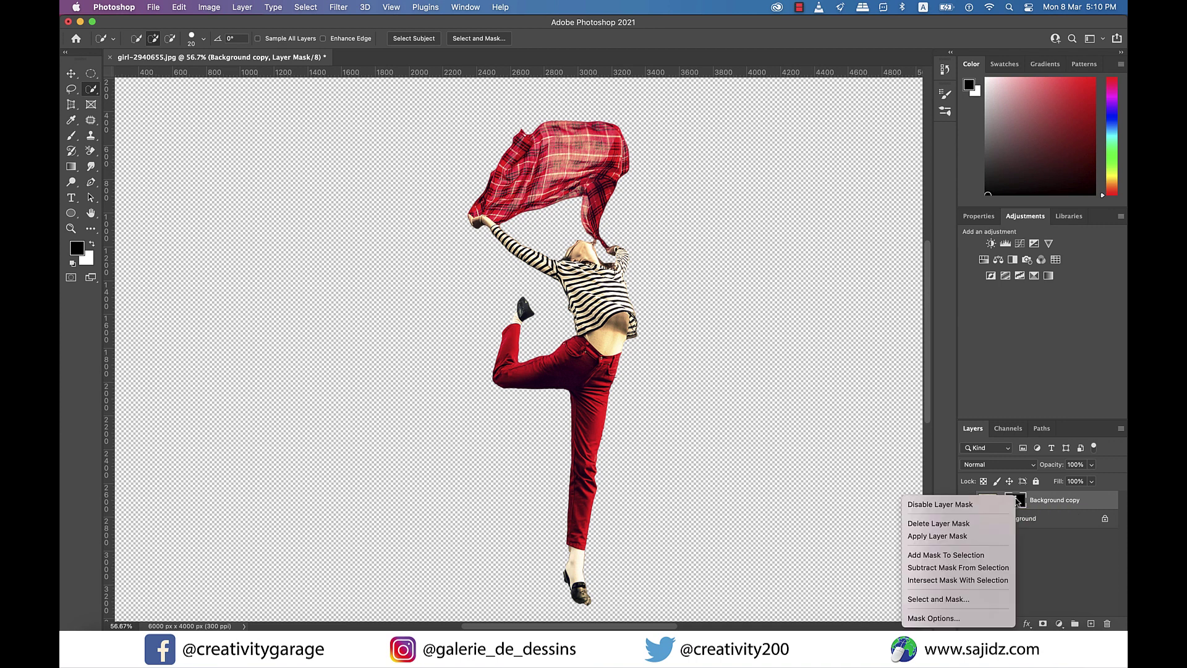
left_click(937, 536)
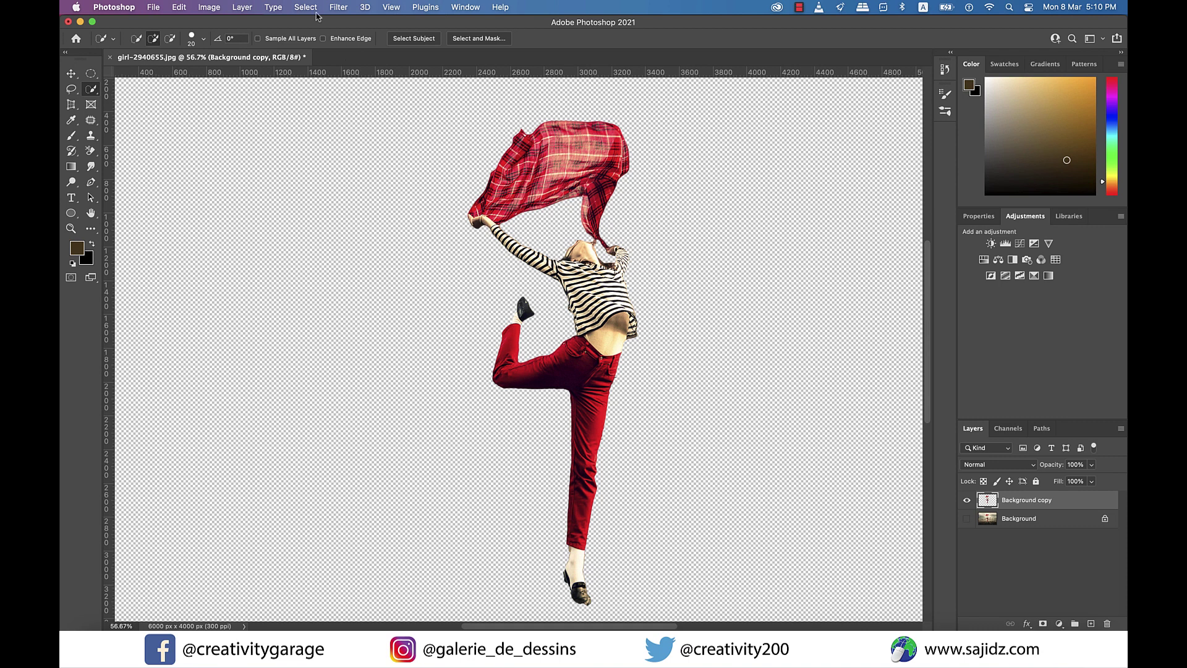
- Open the cut-out figure in the Liquify filter and set up the Freeze Mask tool with a brush size of 80
left_click(337, 9)
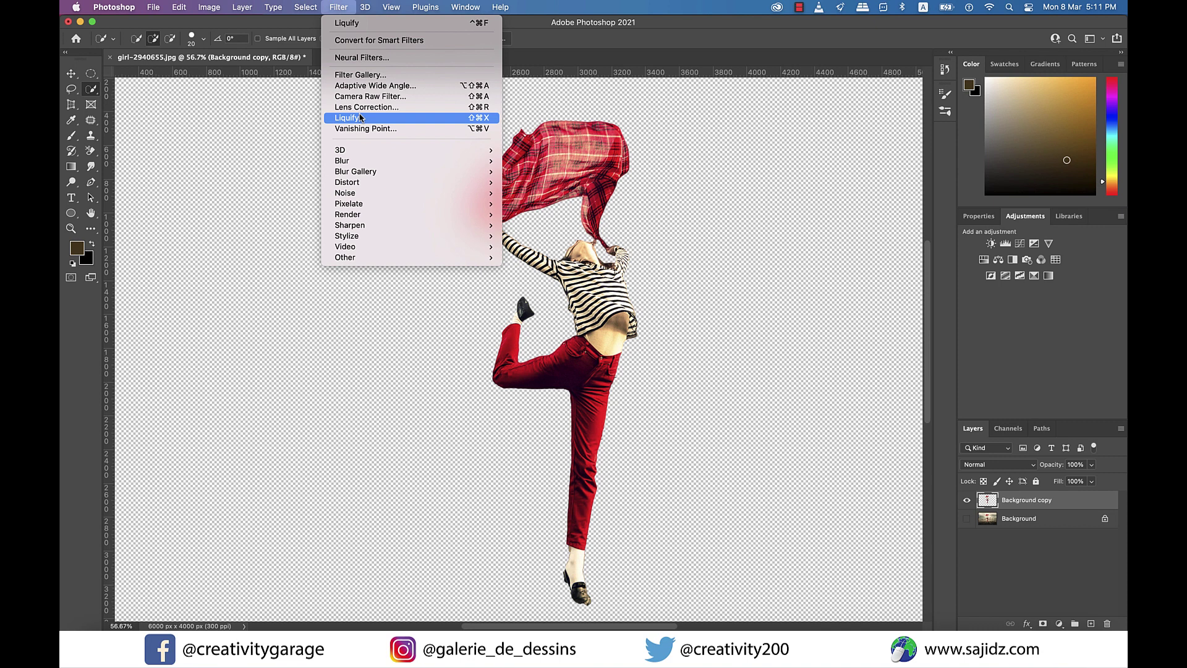
left_click(592, 333)
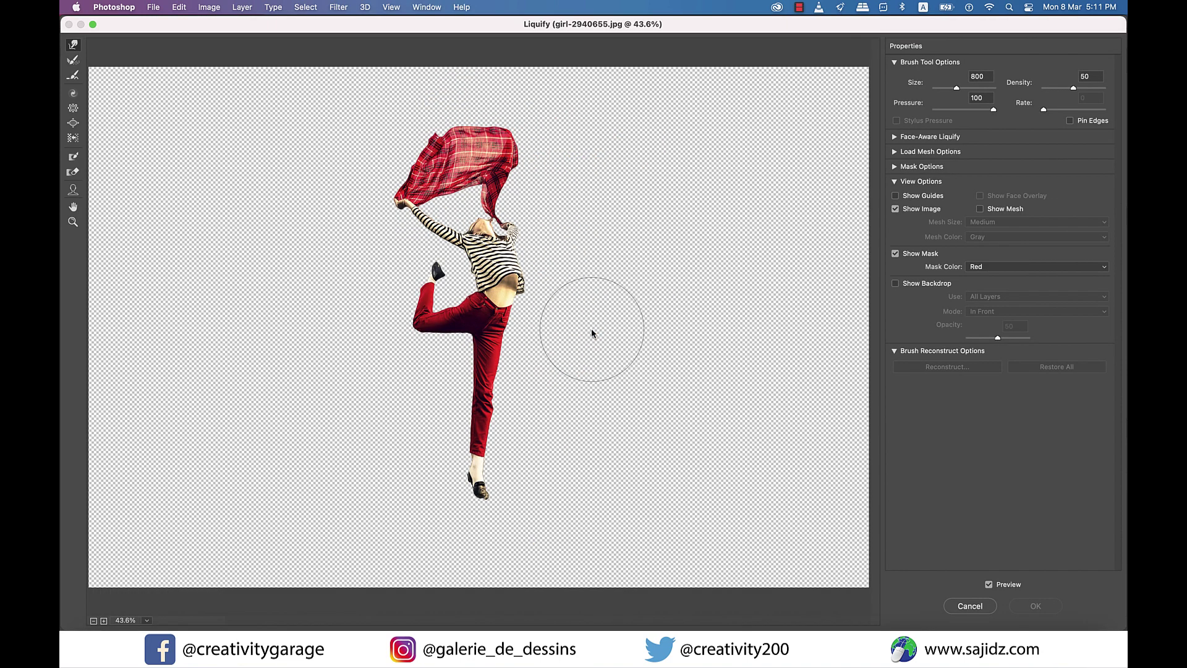
left_click(75, 160)
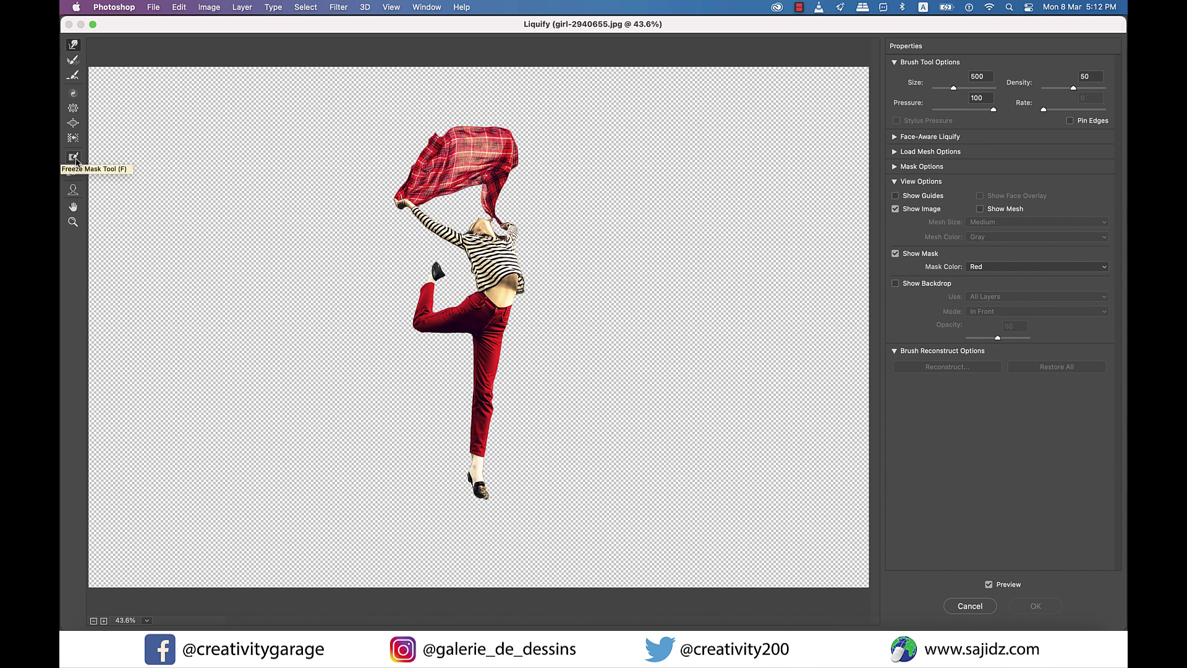
left_click(76, 161)
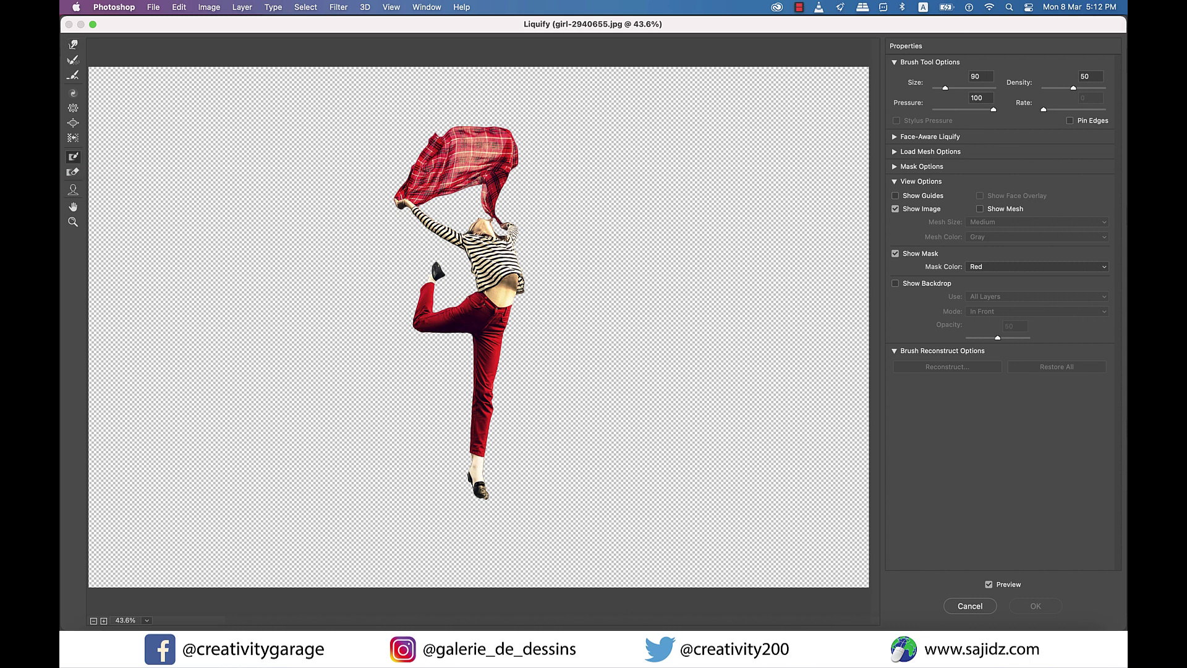
key("bracketleft")
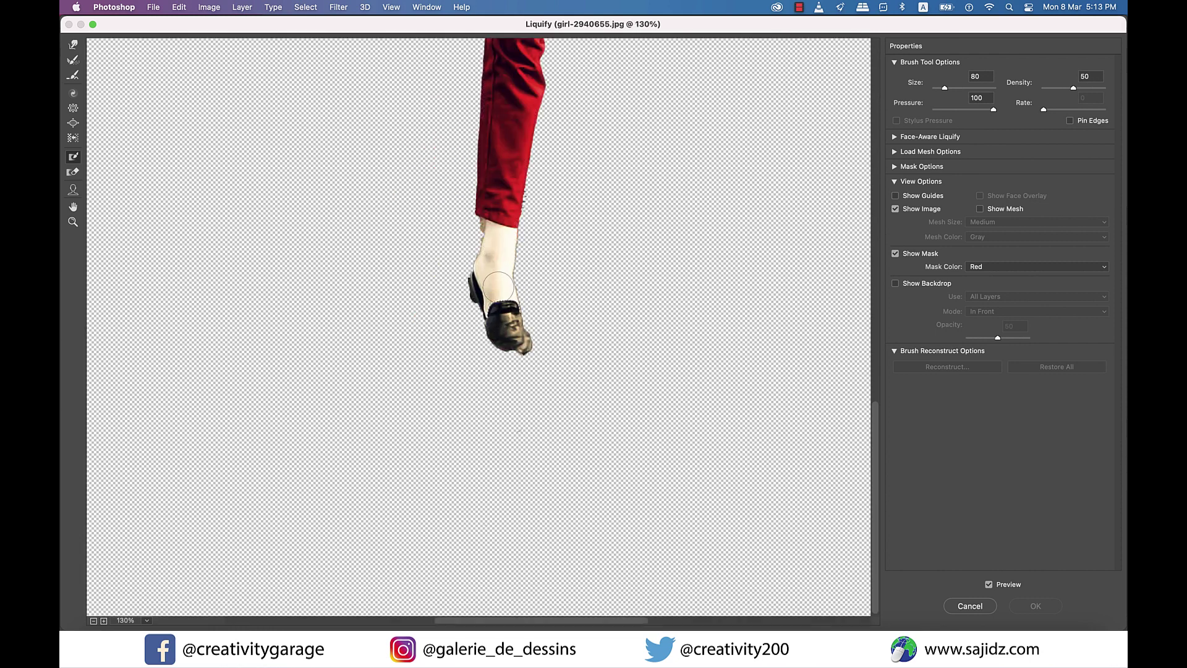
- Paint a freeze mask over the standing foot and leg, continuing up through the waist and striped shirt to the face
mouse_move(487, 273)
left_mouse_down()
mouse_move(512, 359)
mouse_move(478, 298)
mouse_move(488, 269)
mouse_move(496, 305)
mouse_move(479, 271)
mouse_move(490, 207)
mouse_move(492, 251)
mouse_move(486, 281)
mouse_move(485, 170)
left_mouse_up()
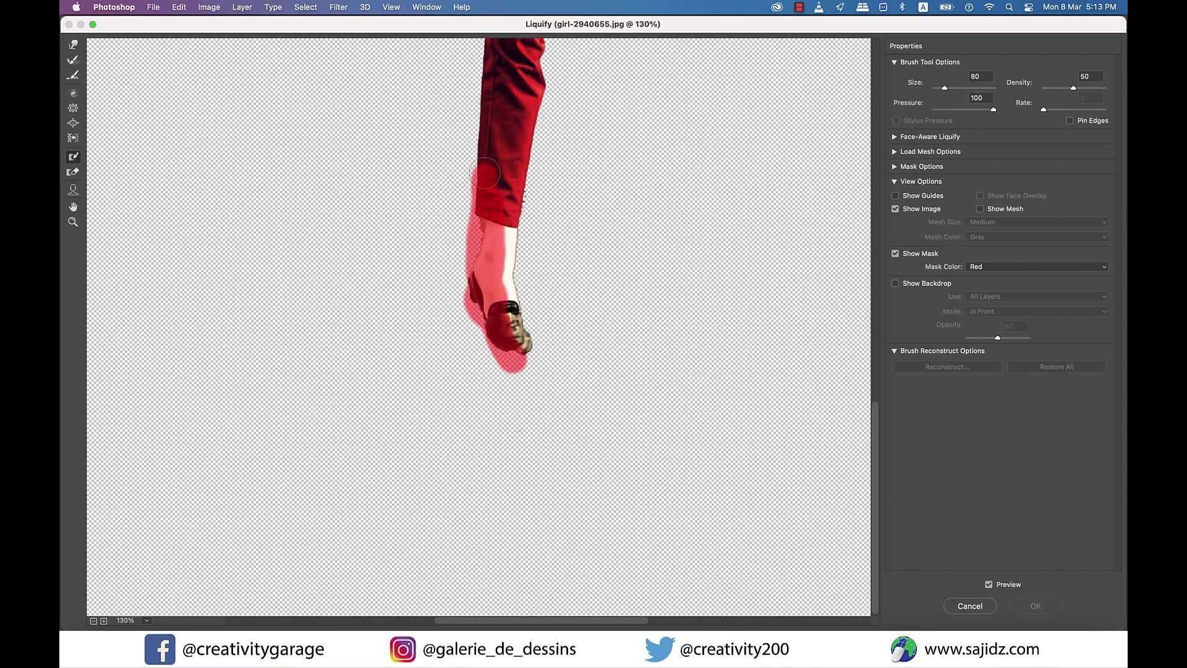
scroll(486, 161, "up", 5)
mouse_move(490, 405)
left_mouse_down()
mouse_move(494, 168)
mouse_move(501, 369)
mouse_move(531, 95)
left_mouse_up()
scroll(550, 140, "up", 5)
mouse_move(552, 230)
left_mouse_down()
mouse_move(519, 322)
mouse_move(562, 191)
left_mouse_up()
scroll(563, 186, "up", 5)
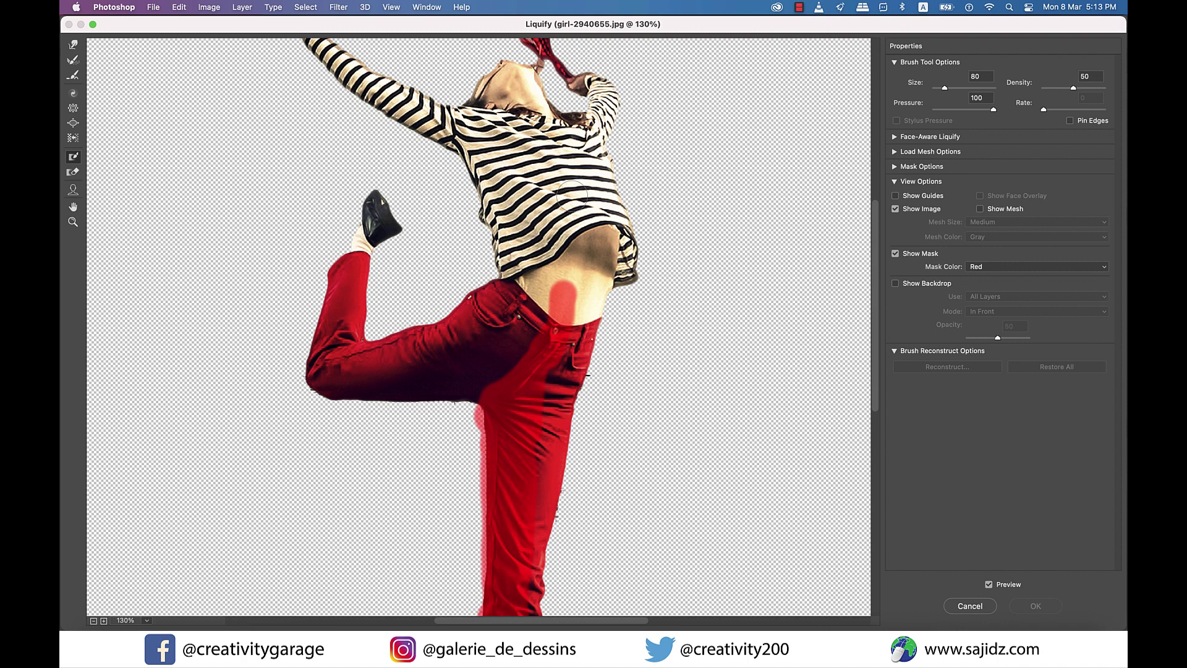
mouse_move(561, 405)
left_mouse_down()
mouse_move(575, 384)
mouse_move(529, 495)
left_mouse_up()
mouse_move(596, 395)
left_mouse_down()
mouse_move(585, 241)
mouse_move(525, 167)
mouse_move(560, 394)
mouse_move(598, 352)
mouse_move(572, 195)
mouse_move(591, 204)
mouse_move(537, 170)
mouse_move(551, 185)
left_mouse_up()
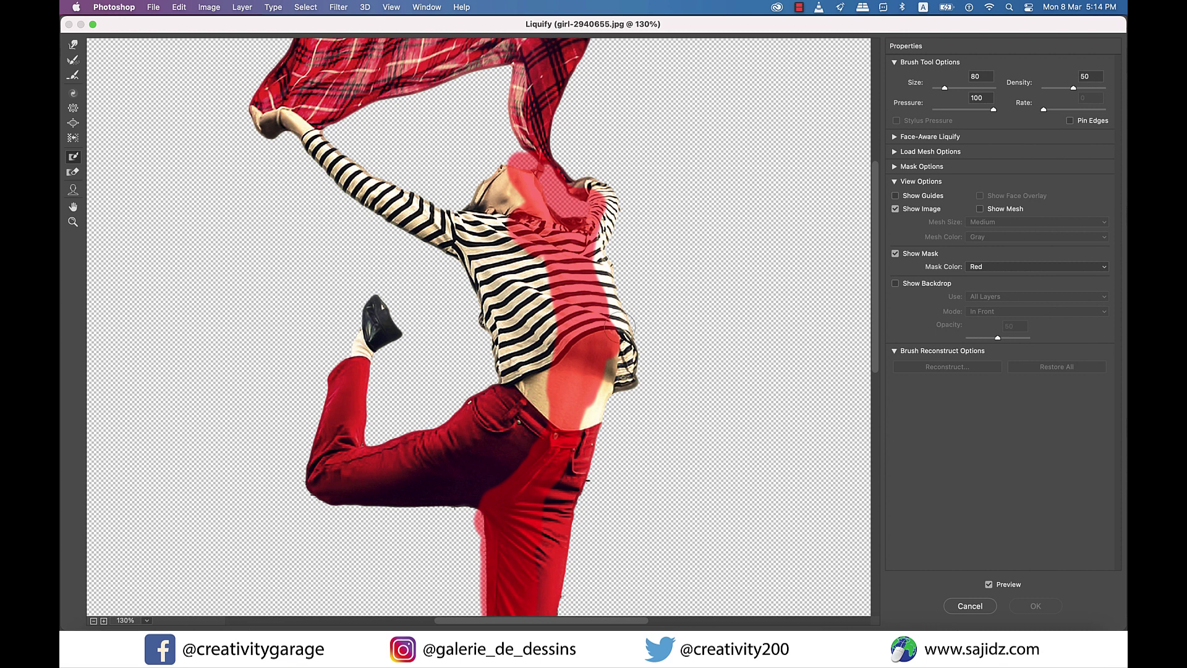
- Extend the freeze mask along the scarf's hanging end and over the right side of the plaid cloth
scroll(621, 324, "up", 5)
mouse_move(541, 463)
left_mouse_down()
mouse_move(545, 389)
mouse_move(570, 339)
mouse_move(517, 436)
left_mouse_up()
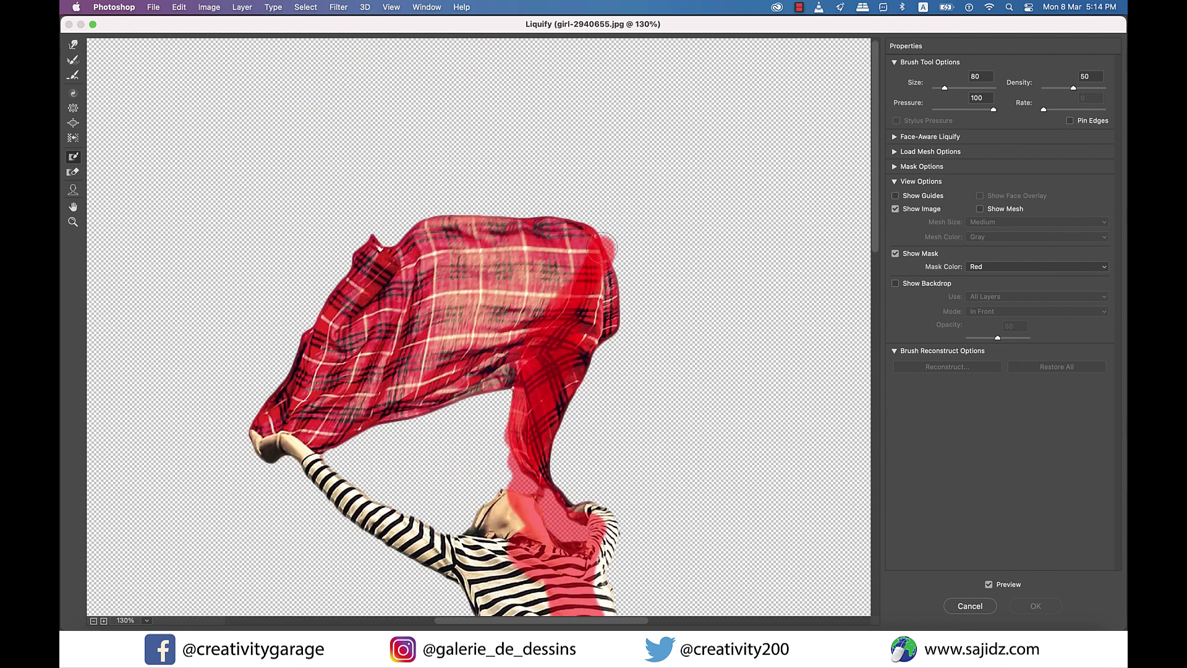
left_click_drag(602, 248, 600, 275)
scroll(546, 364, "down", 10)
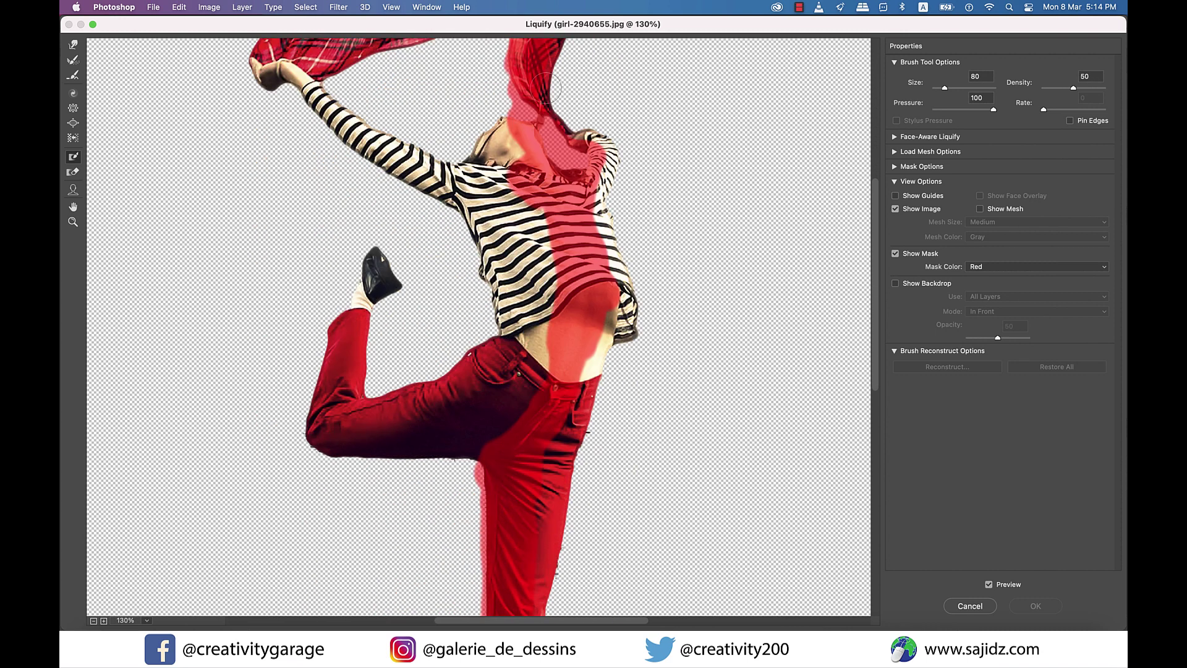
scroll(535, 392, "down", 7)
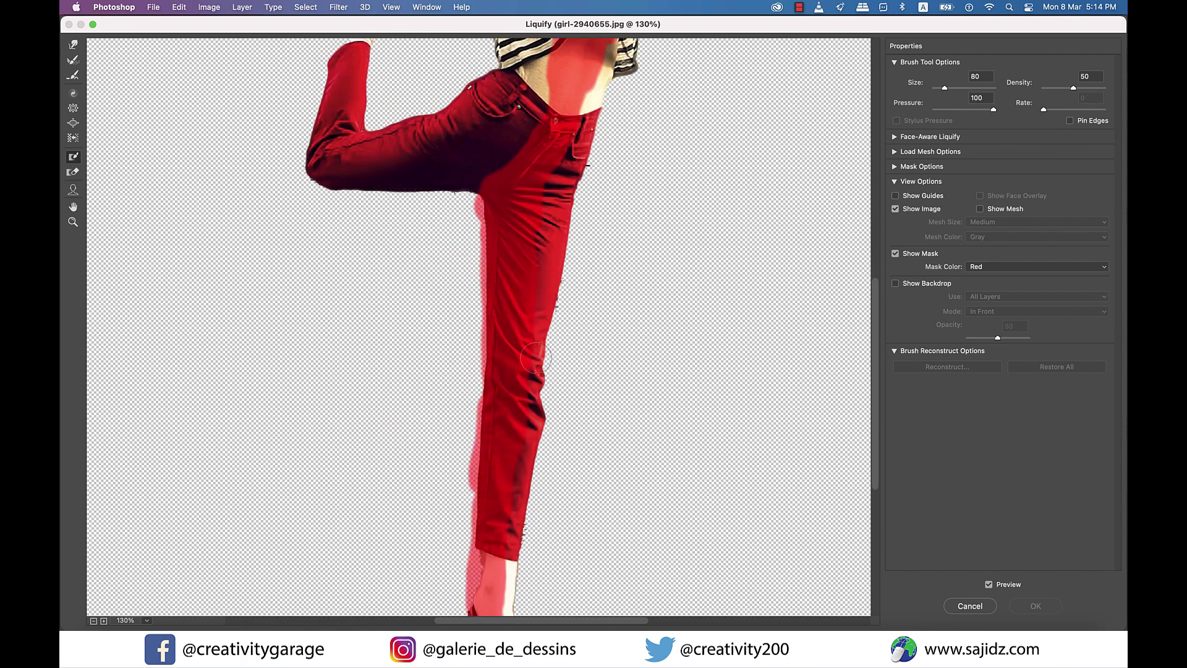
scroll(534, 377, "down", 4)
scroll(532, 363, "down", 3)
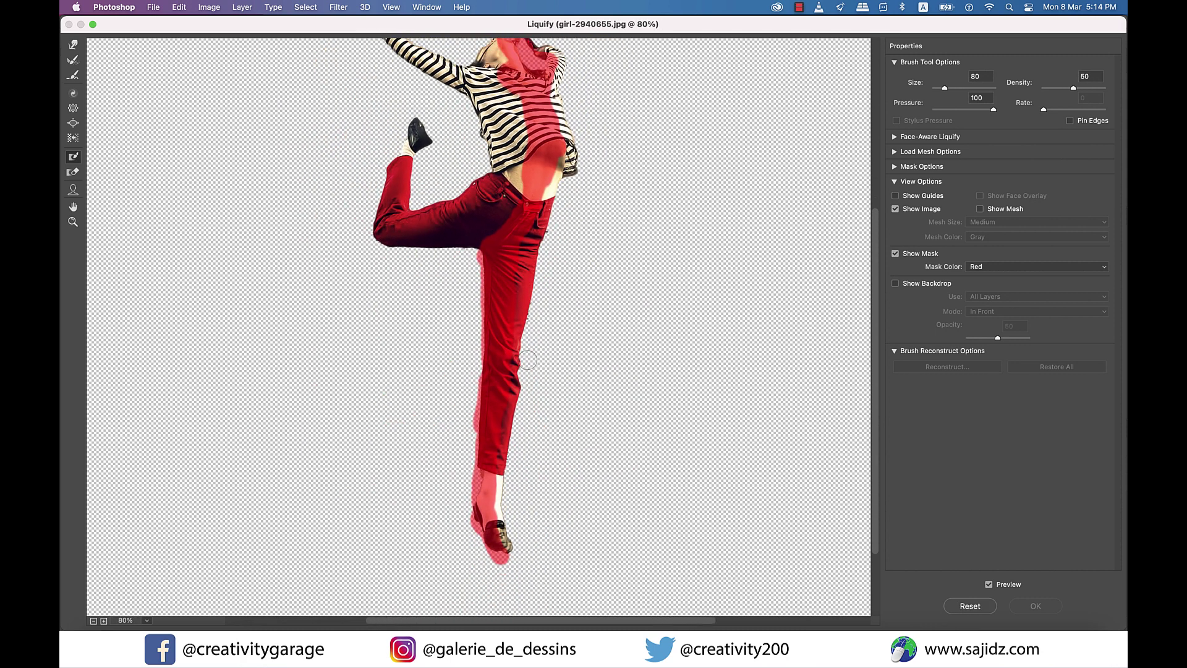
- Use Forward Warp at brush size 500 to stretch the cloth, shirt, trousers and foot far out to the right of the frozen area
key("w")
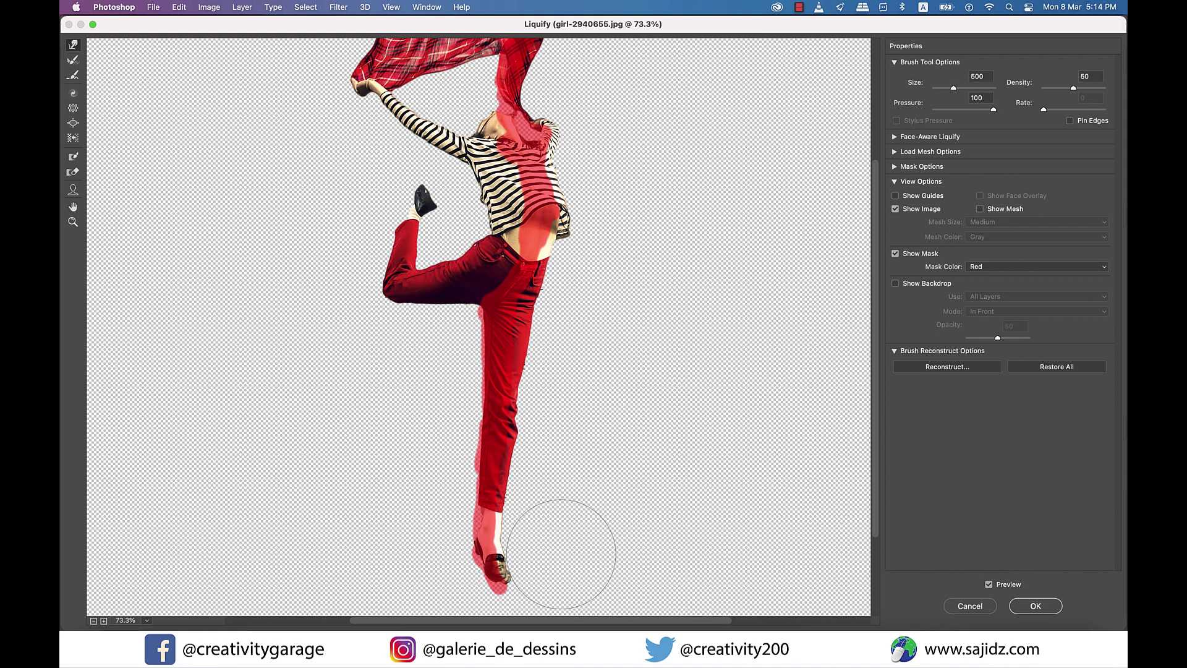
mouse_move(556, 551)
left_mouse_down()
mouse_move(538, 512)
mouse_move(659, 476)
mouse_move(558, 359)
mouse_move(627, 307)
mouse_move(587, 177)
mouse_move(611, 196)
mouse_move(669, 190)
mouse_move(615, 178)
mouse_move(666, 230)
mouse_move(581, 281)
mouse_move(617, 261)
mouse_move(586, 264)
mouse_move(750, 310)
mouse_move(808, 339)
left_mouse_up()
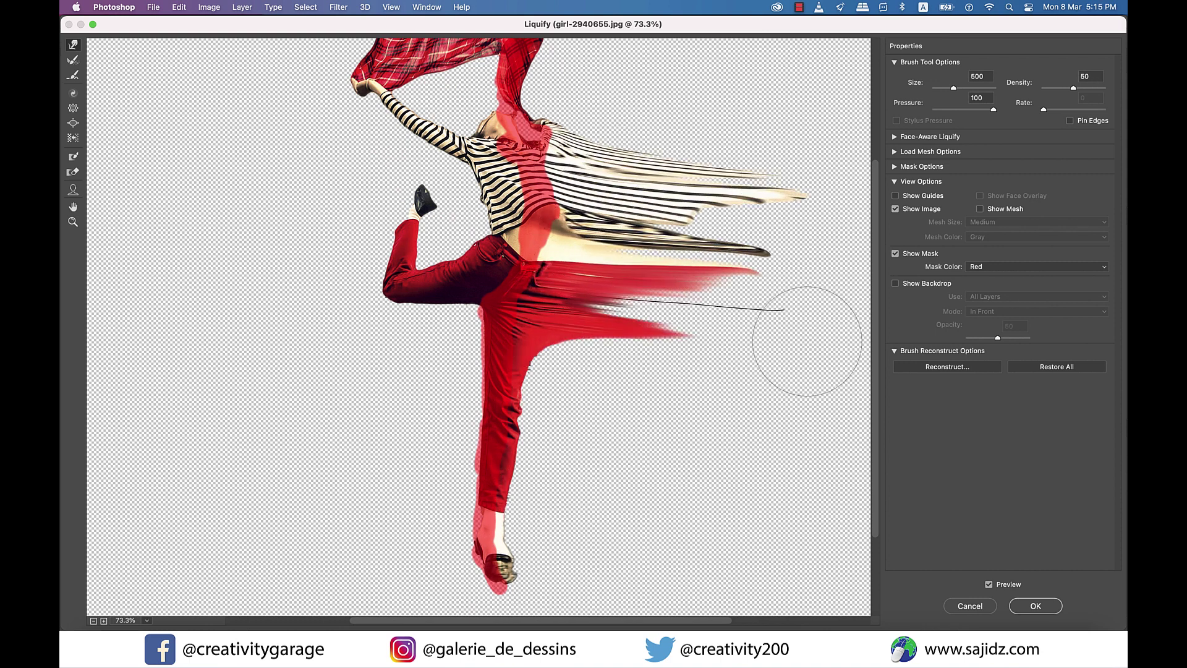
scroll(776, 326, "down", 3)
mouse_move(402, 343)
left_mouse_down()
mouse_move(485, 336)
mouse_move(583, 392)
mouse_move(530, 397)
mouse_move(396, 470)
mouse_move(476, 451)
mouse_move(451, 439)
mouse_move(544, 433)
mouse_move(634, 485)
mouse_move(847, 476)
mouse_move(831, 384)
mouse_move(668, 408)
mouse_move(841, 336)
mouse_move(785, 284)
mouse_move(810, 244)
mouse_move(720, 248)
mouse_move(831, 247)
left_mouse_up()
mouse_move(438, 195)
left_mouse_down()
mouse_move(808, 204)
mouse_move(835, 228)
left_mouse_up()
scroll(458, 159, "up", 5)
mouse_move(429, 266)
left_mouse_down()
mouse_move(834, 318)
mouse_move(437, 217)
mouse_move(424, 173)
mouse_move(519, 196)
mouse_move(683, 177)
mouse_move(797, 247)
mouse_move(446, 272)
mouse_move(773, 210)
mouse_move(494, 186)
mouse_move(803, 198)
mouse_move(739, 280)
mouse_move(675, 223)
mouse_move(758, 322)
left_mouse_up()
key("super+minus")
left_click_drag(514, 504, 806, 483)
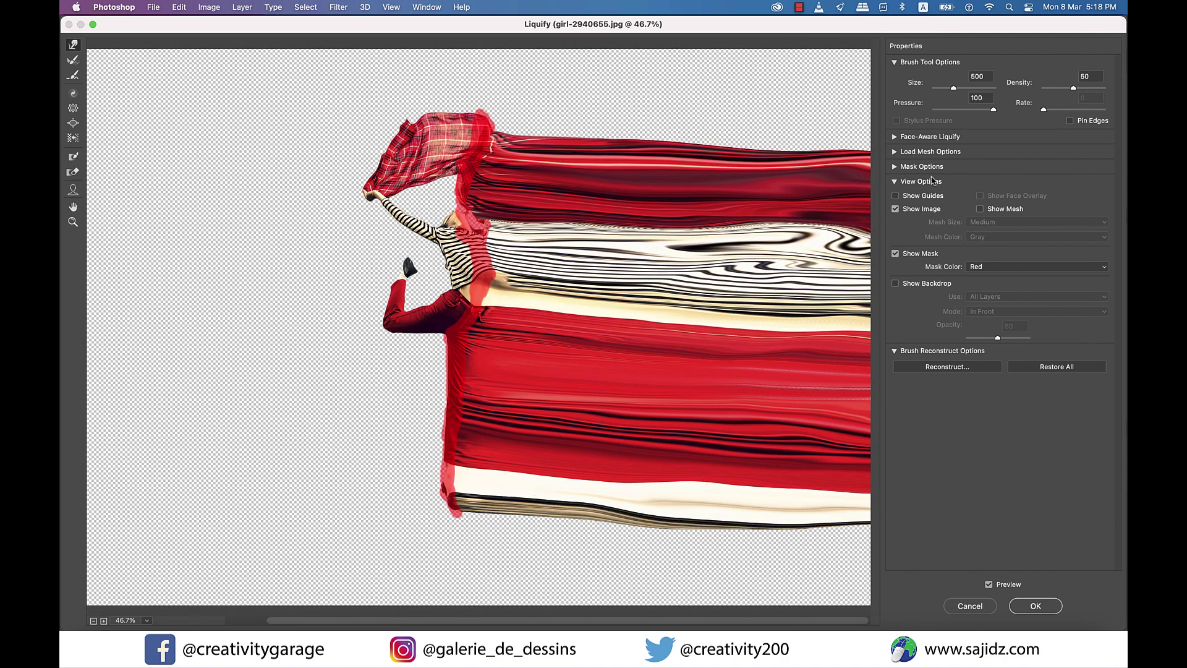
- Thaw the freeze mask along the upper right edge of the plaid cloth
left_click(73, 174)
left_click(73, 174)
left_click_drag(491, 112, 493, 133)
- Warp the thawed cloth edge to the right until it fills the top of the streak, and apply the Liquify filter
left_click(73, 44)
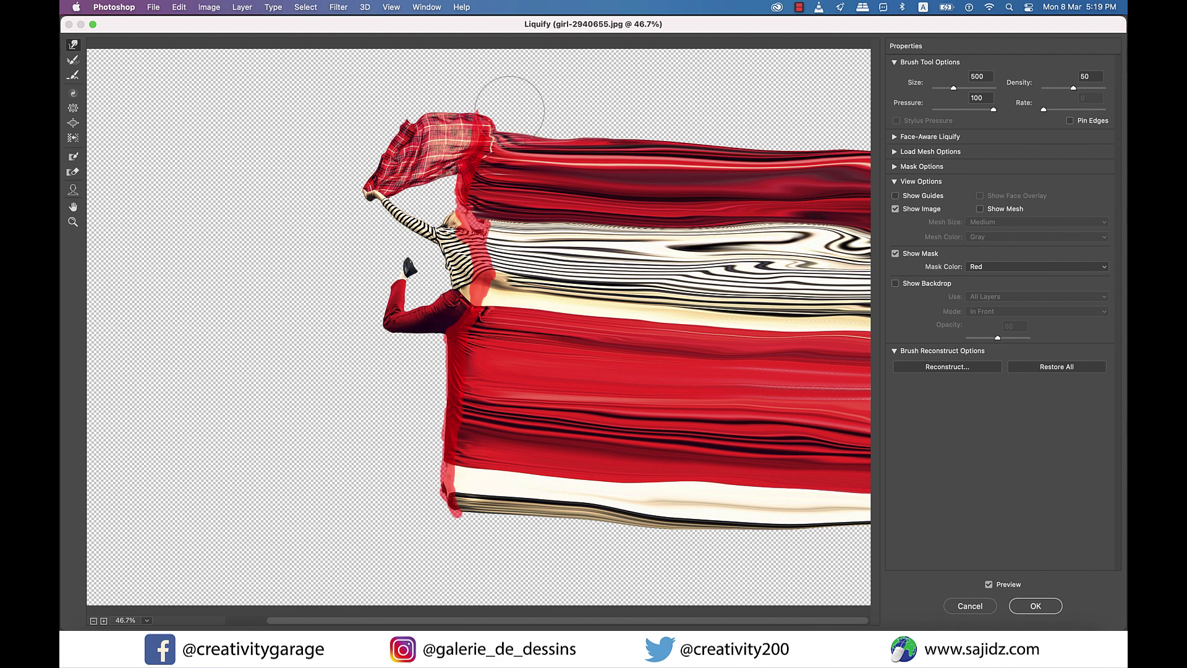
mouse_move(498, 109)
left_mouse_down()
mouse_move(568, 119)
mouse_move(513, 125)
mouse_move(578, 117)
mouse_move(602, 144)
mouse_move(593, 139)
mouse_move(818, 126)
mouse_move(681, 120)
mouse_move(765, 111)
mouse_move(853, 124)
mouse_move(777, 130)
mouse_move(861, 139)
mouse_move(787, 147)
mouse_move(873, 146)
left_mouse_up()
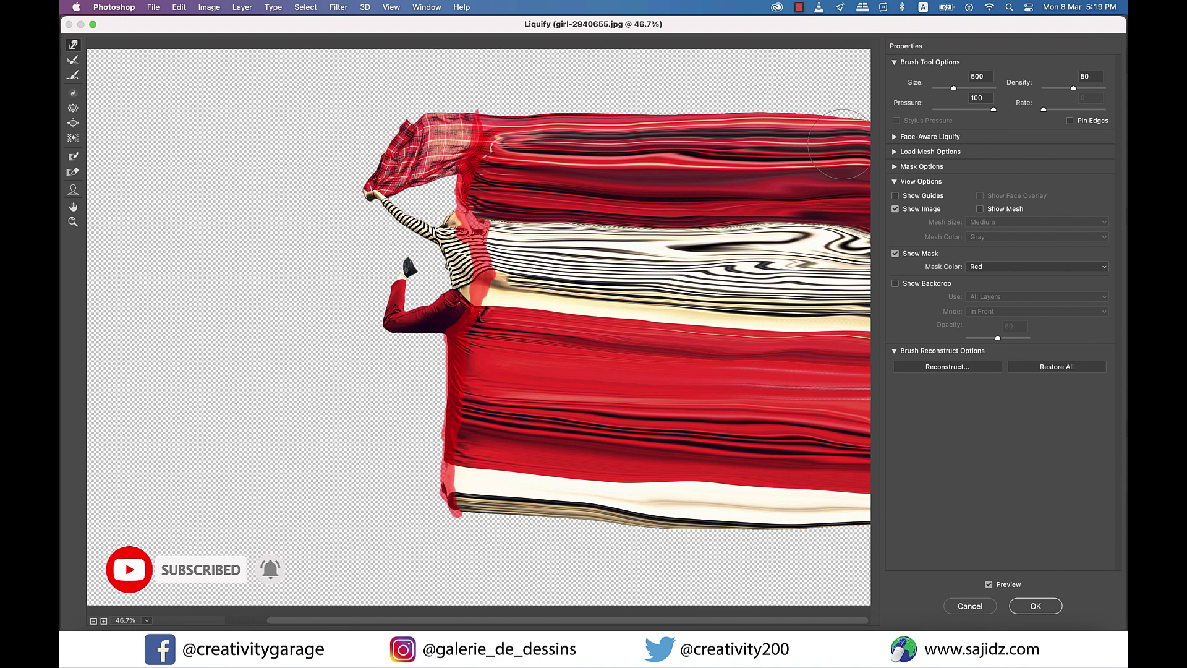
left_click(1029, 605)
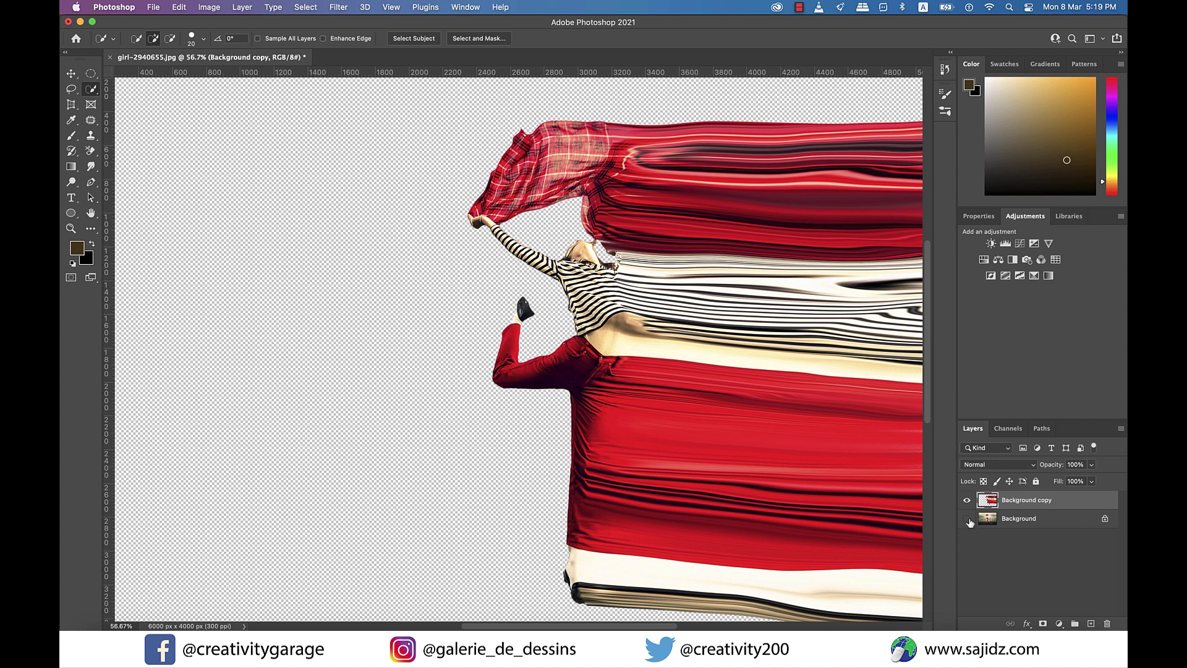
- Show the Background layer and add a black layer mask that hides the stretched Background copy layer
left_click(968, 519)
scroll(808, 483, "right", 10)
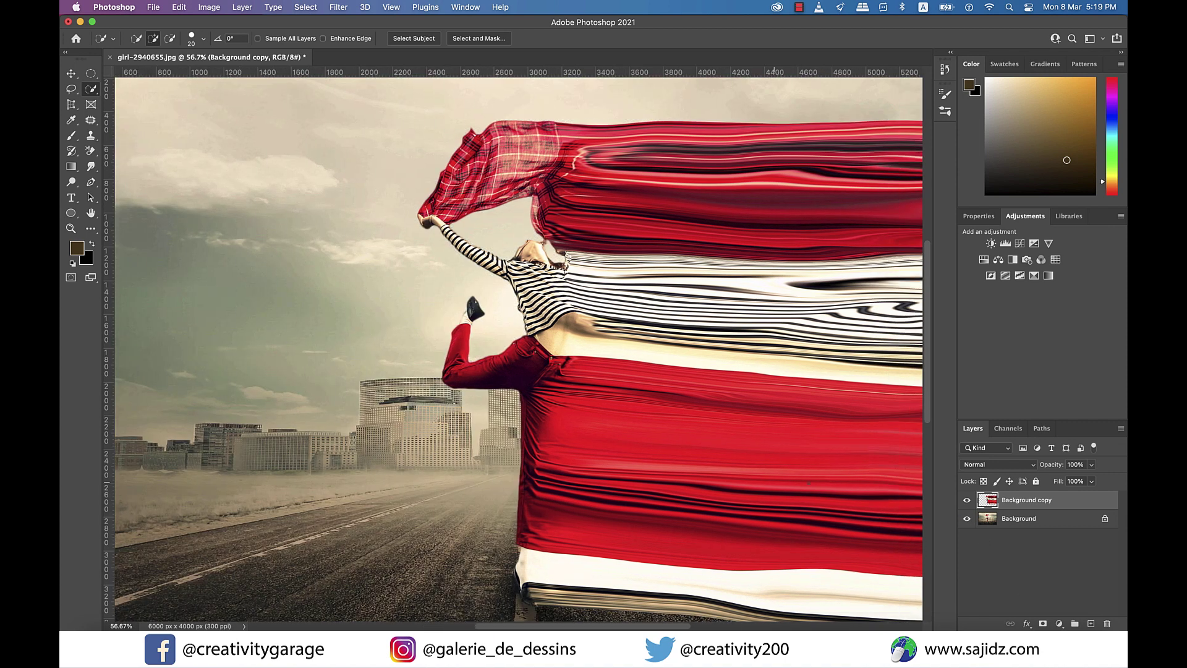
scroll(809, 483, "left", 2)
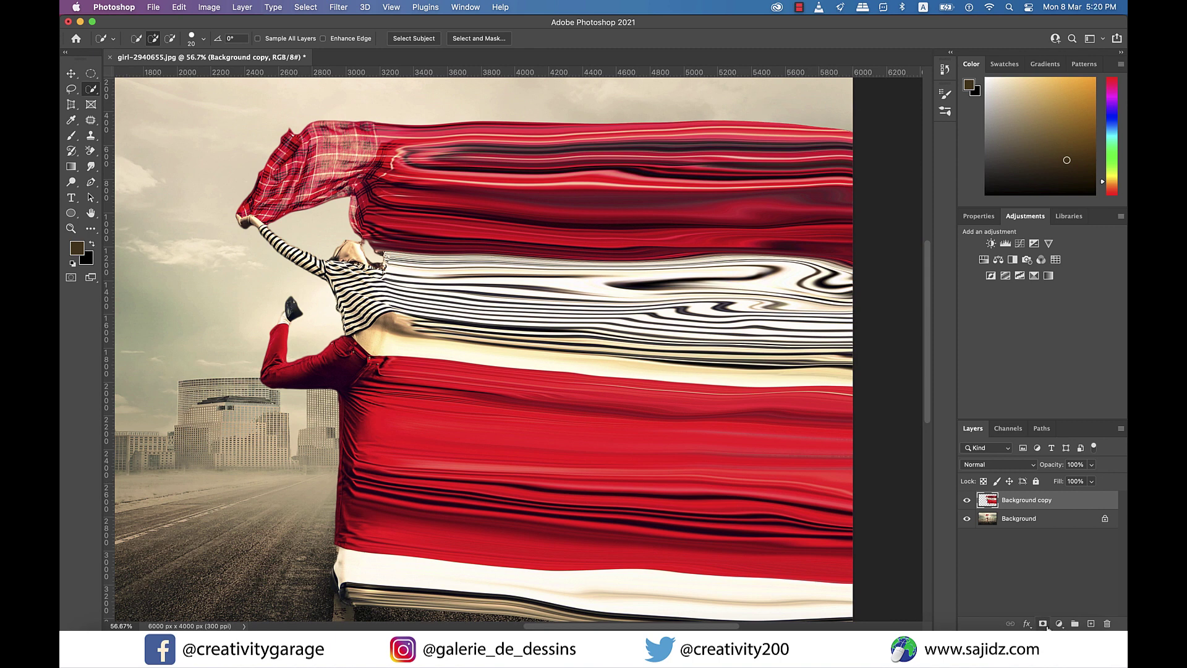
left_click(1043, 625)
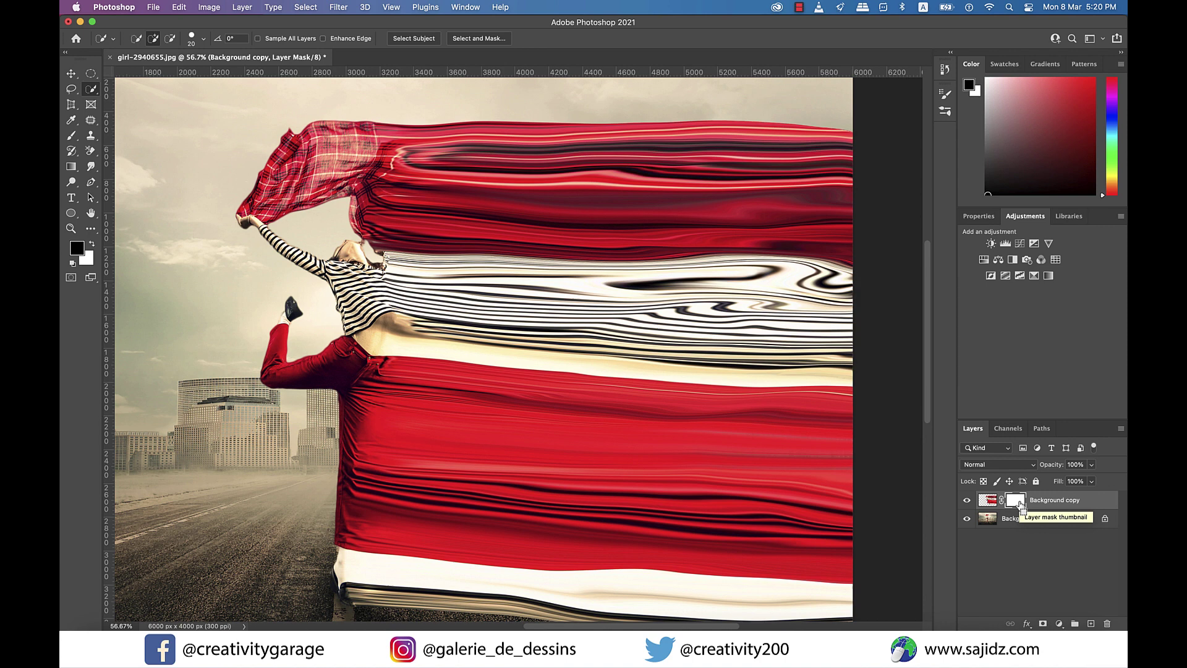
key("super+z")
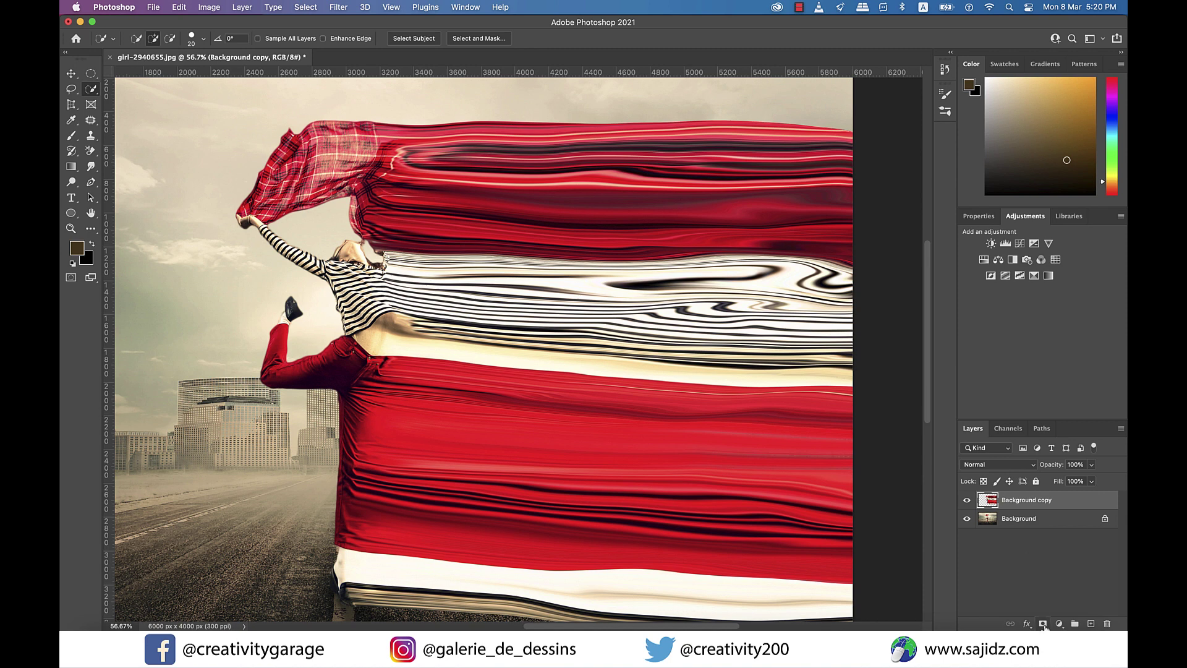
left_click(1043, 624, "alt")
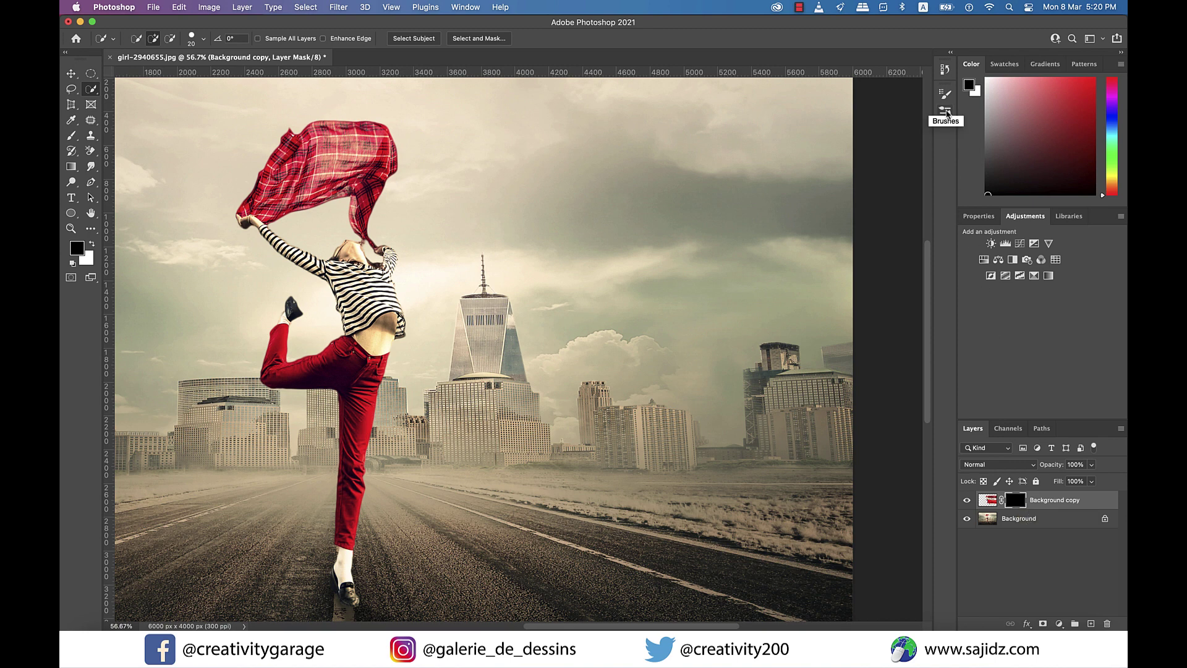
- Open the brush presets and expand the Explosion-Brushes group
left_click(945, 111)
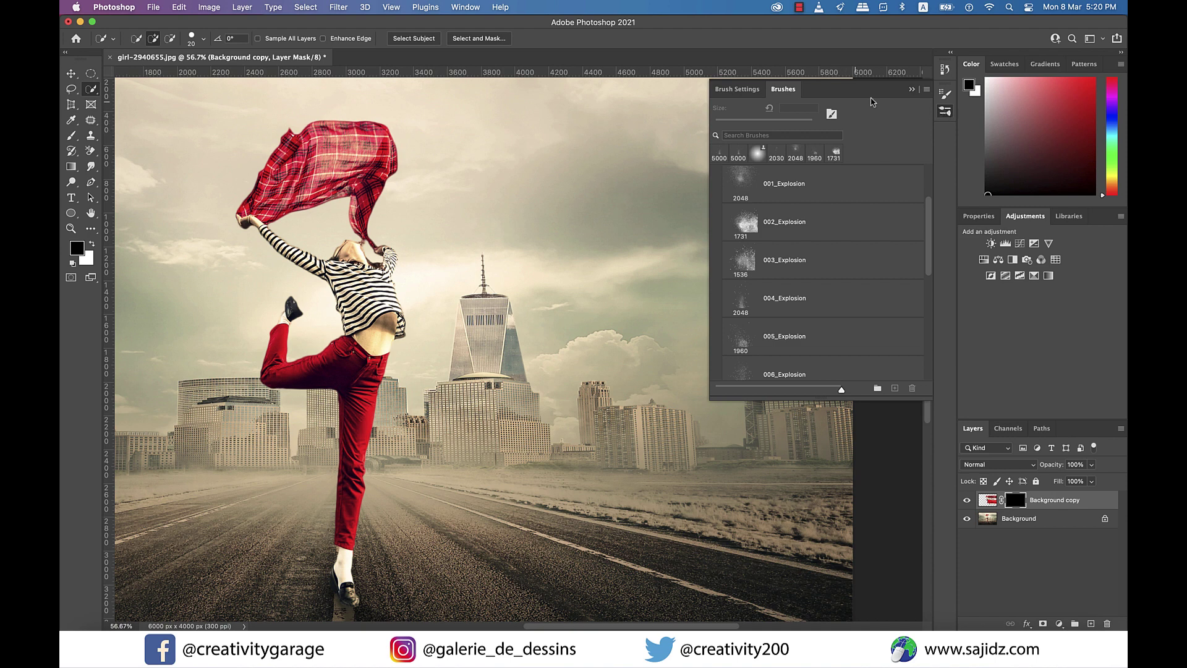
scroll(772, 229, "down", 5)
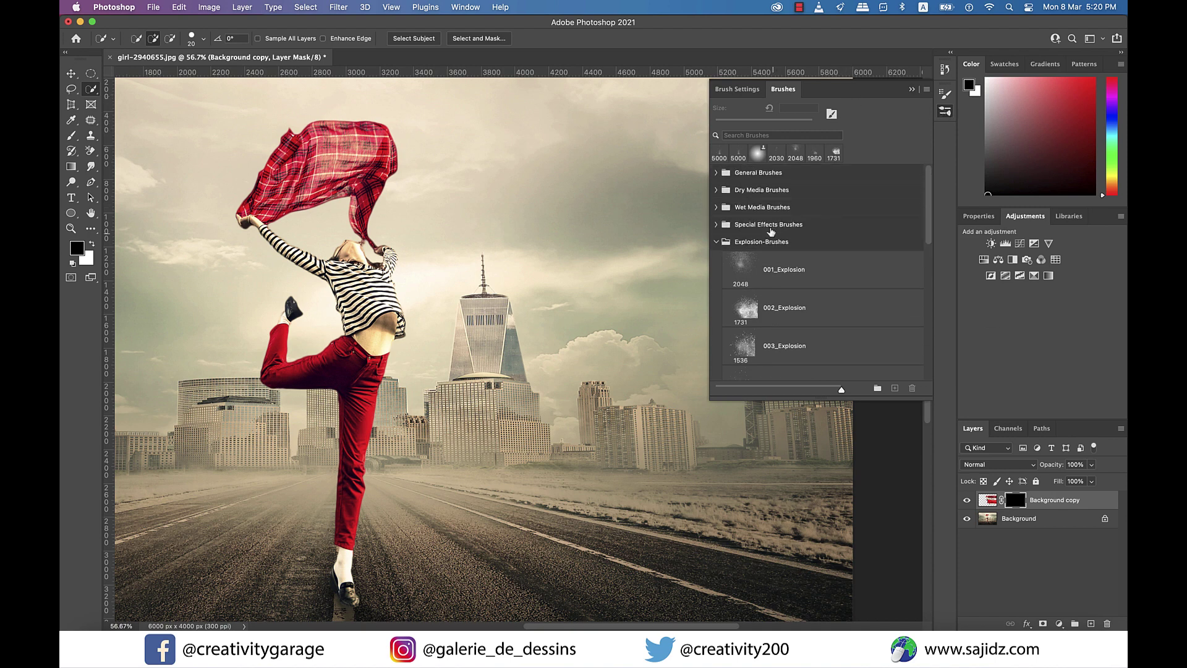
scroll(771, 232, "up", 6)
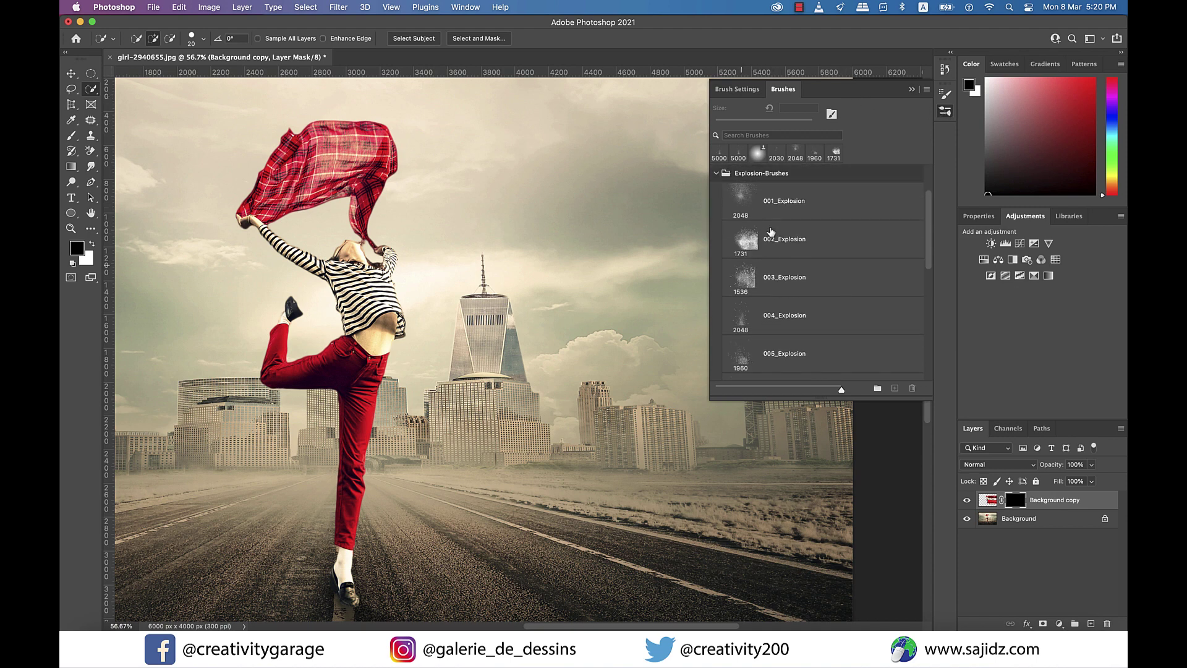
left_click(717, 241)
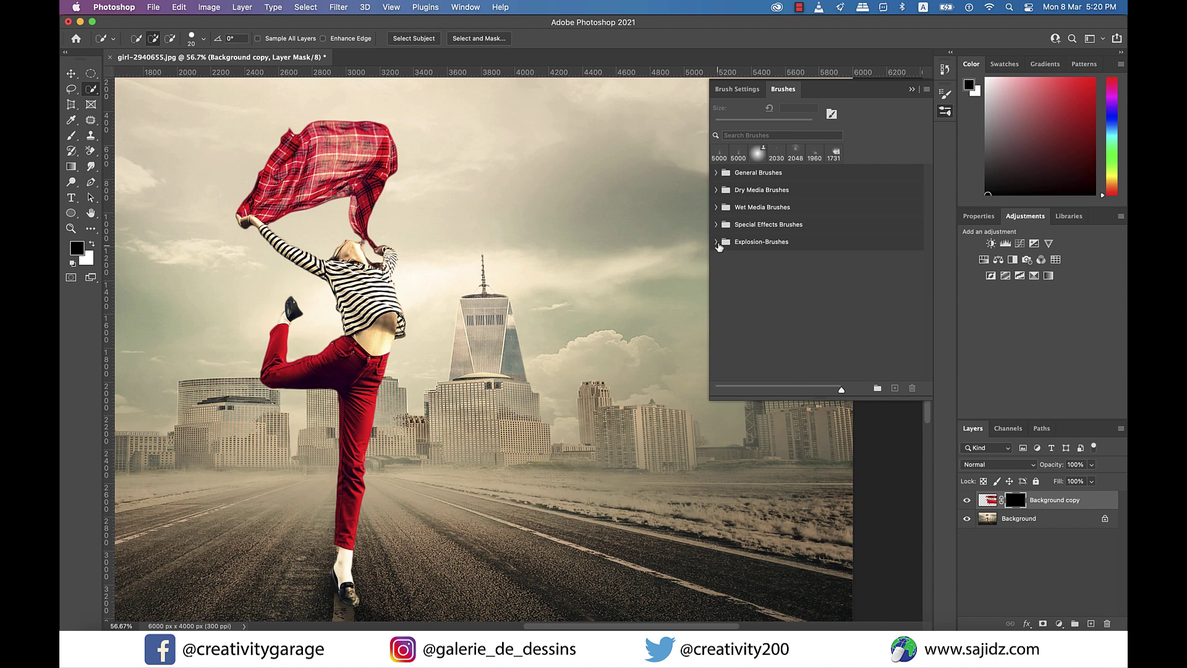
left_click(717, 242)
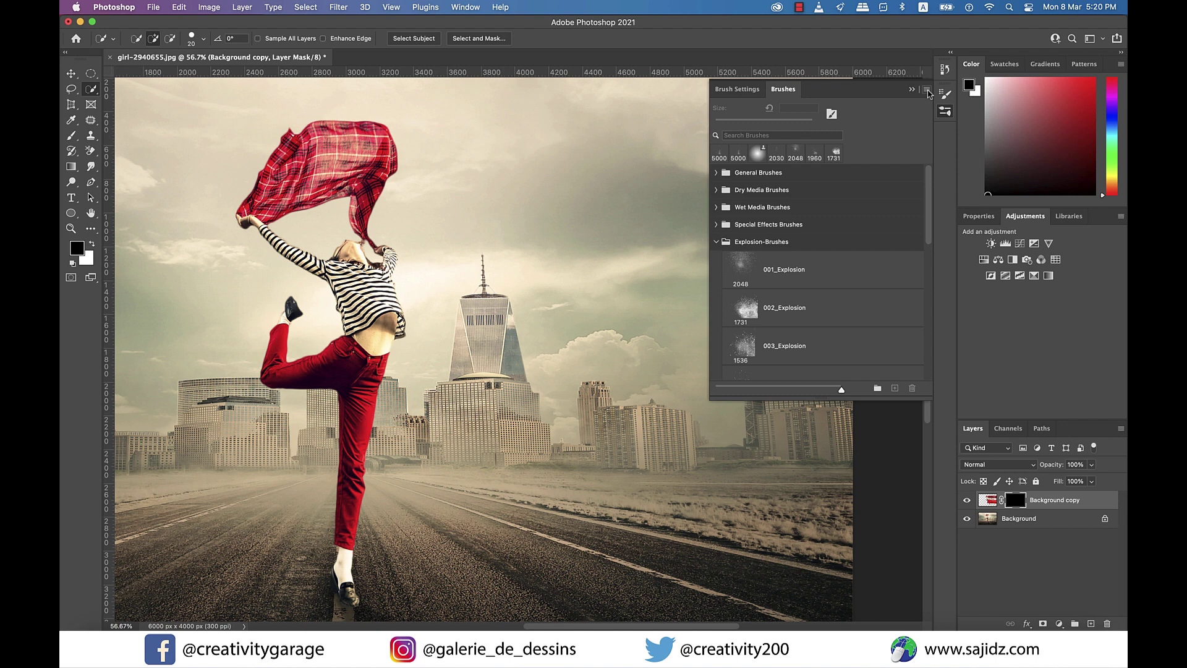
- Try the brush stroke preview in the brush presets list, and switch back to showing only brush names and tips
left_click(927, 90)
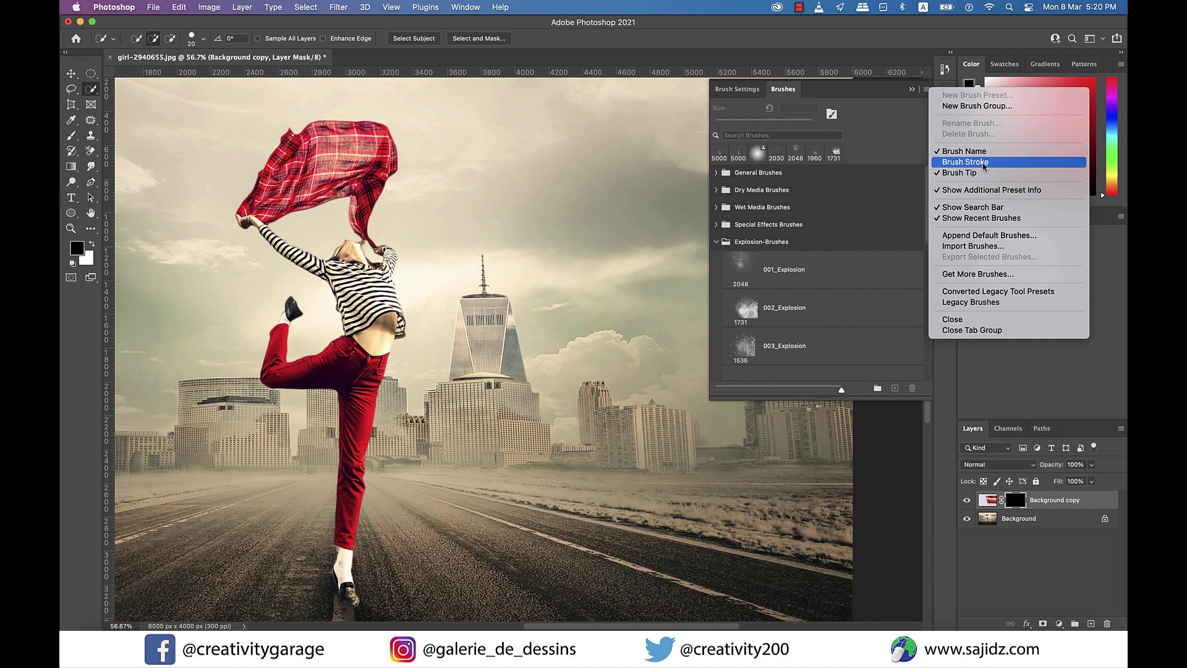
left_click(983, 162)
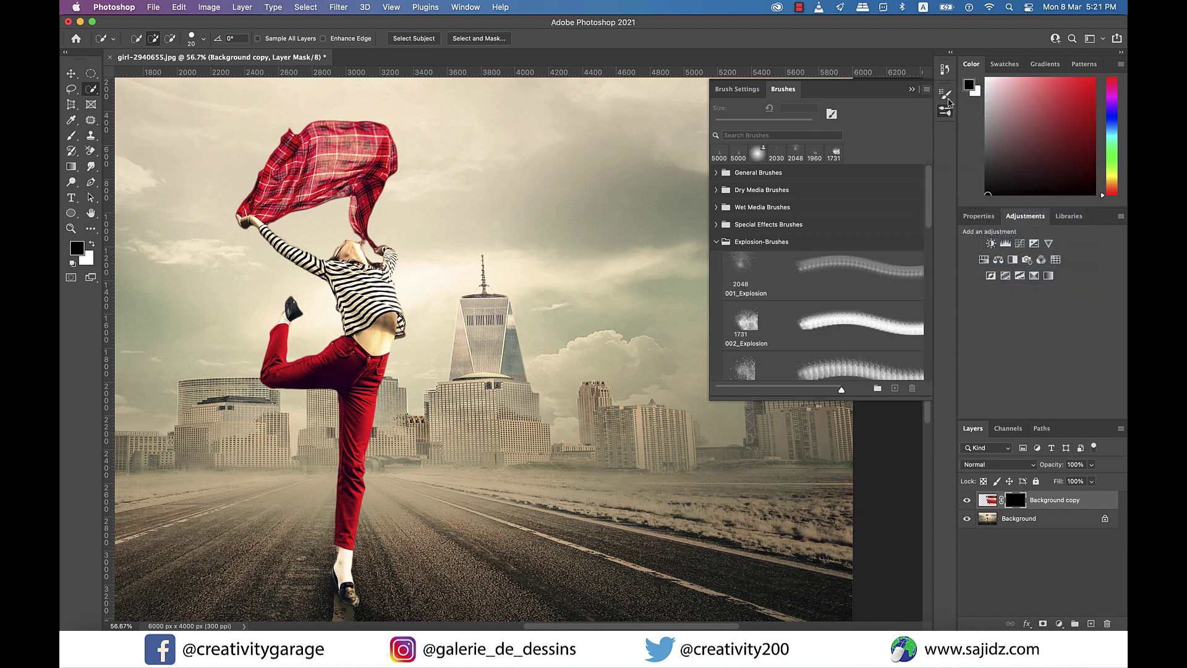
left_click(927, 89)
left_click(968, 163)
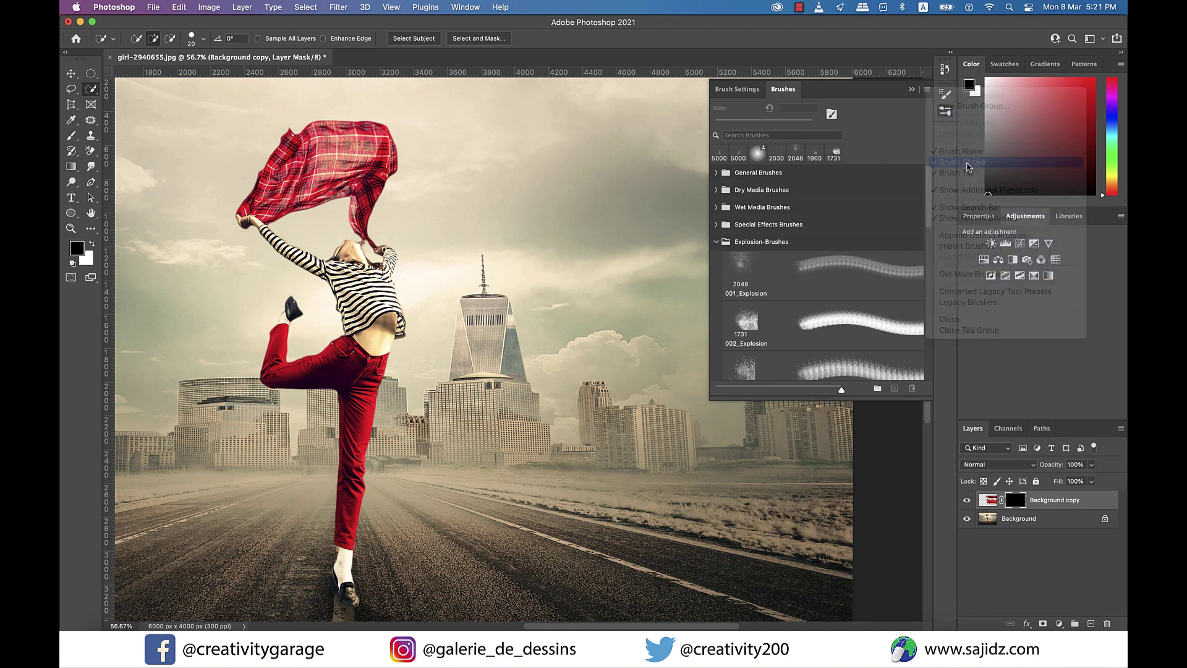
left_click(927, 89)
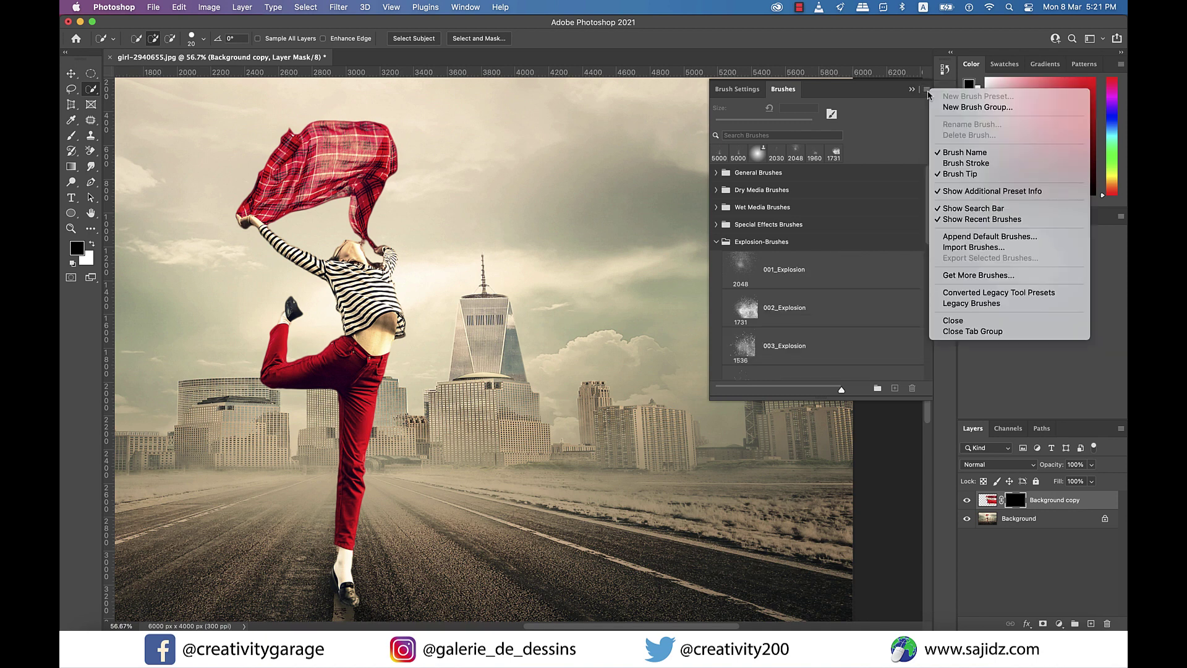
left_click(968, 174)
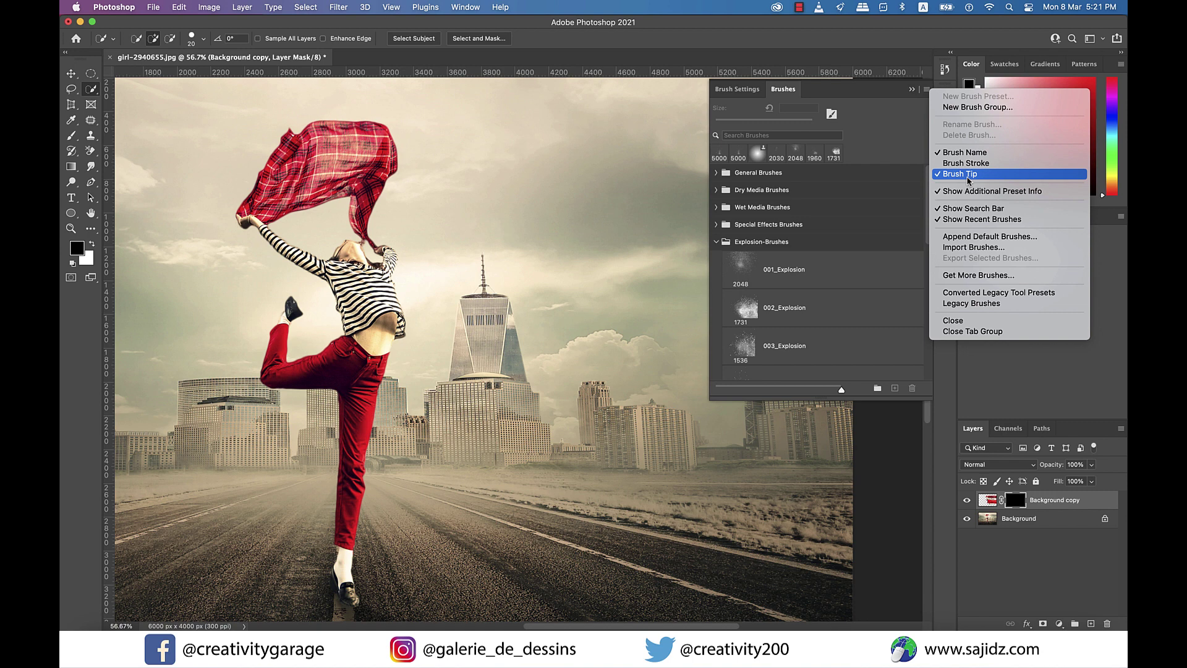
- Choose the 003_Explosion brush and rotate its tip to an angle of 174°
scroll(761, 291, "down", 2)
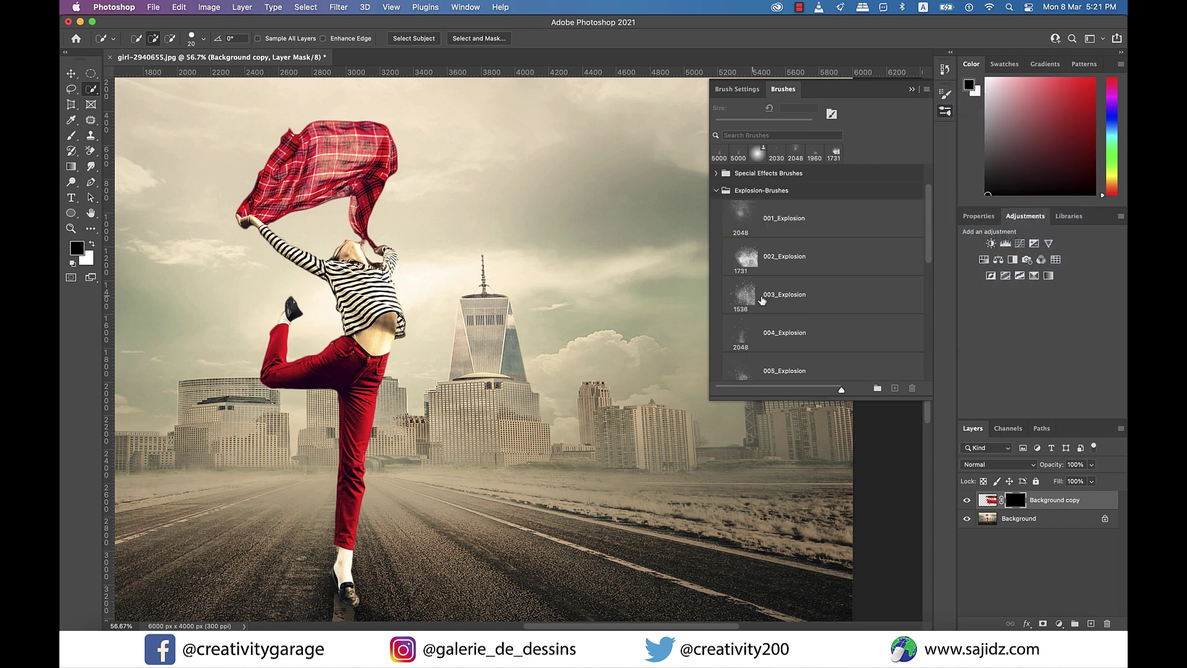
left_click(750, 297)
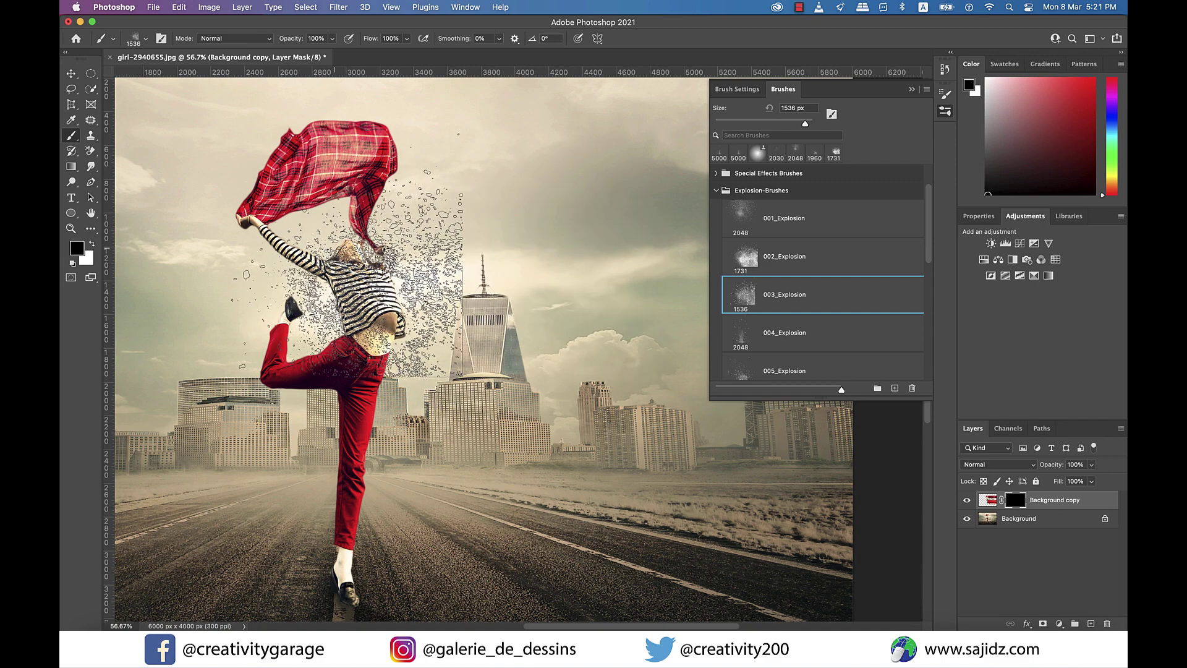
left_click(739, 90)
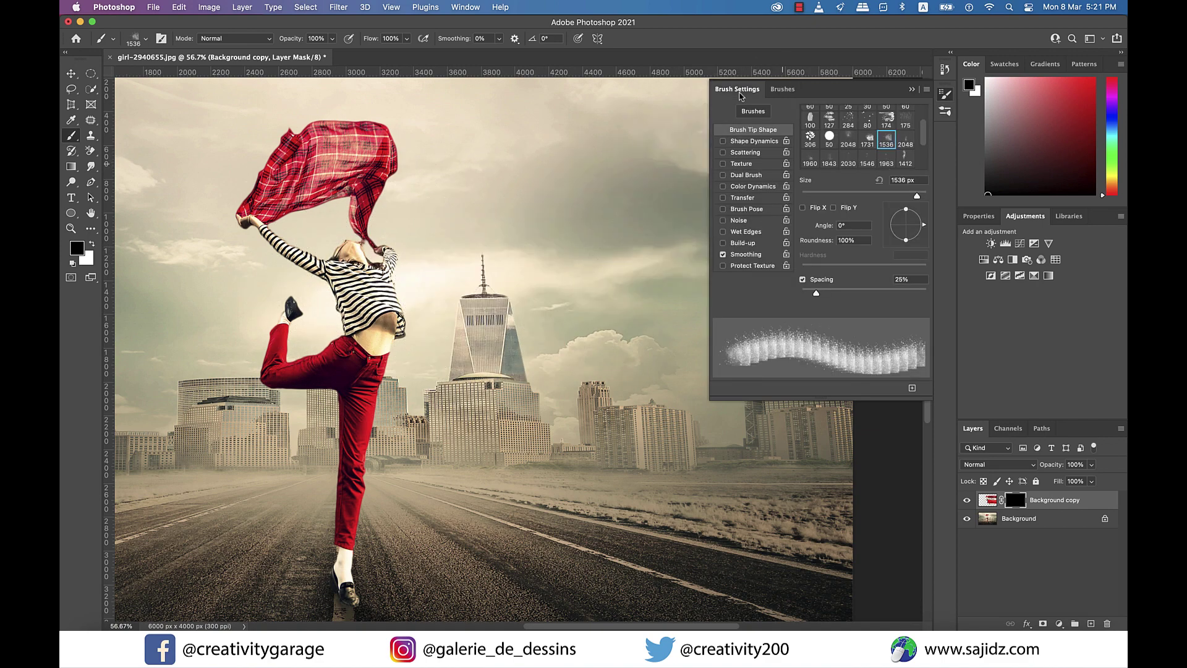
left_click(464, 9)
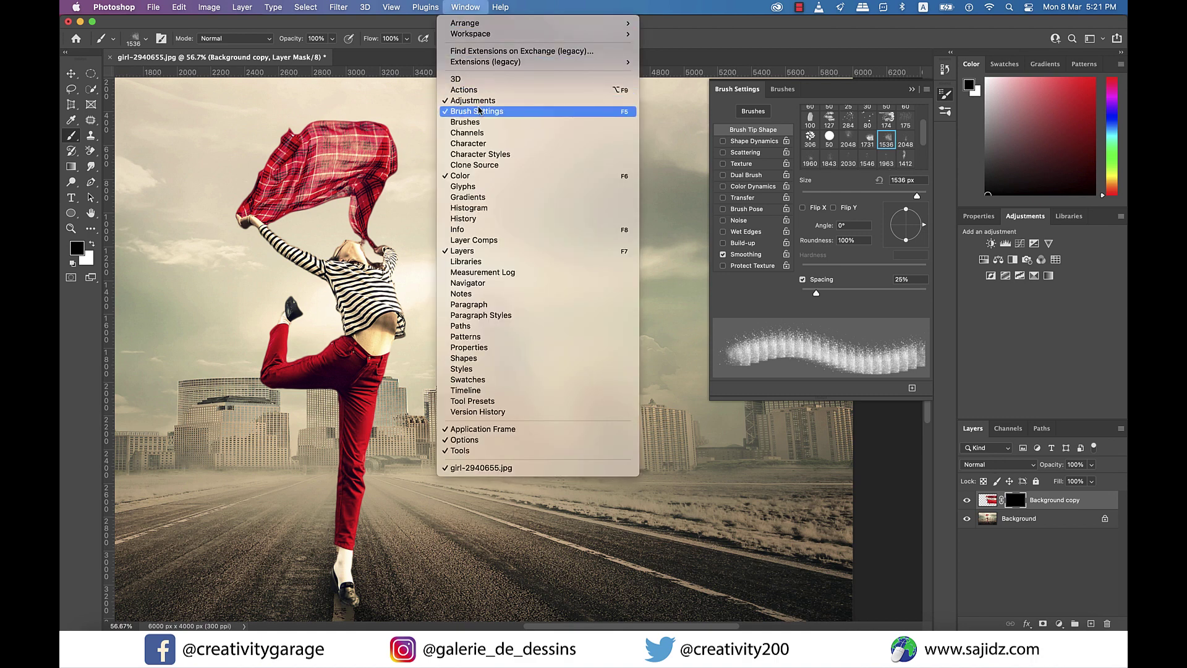
key("Up")
left_click(826, 98)
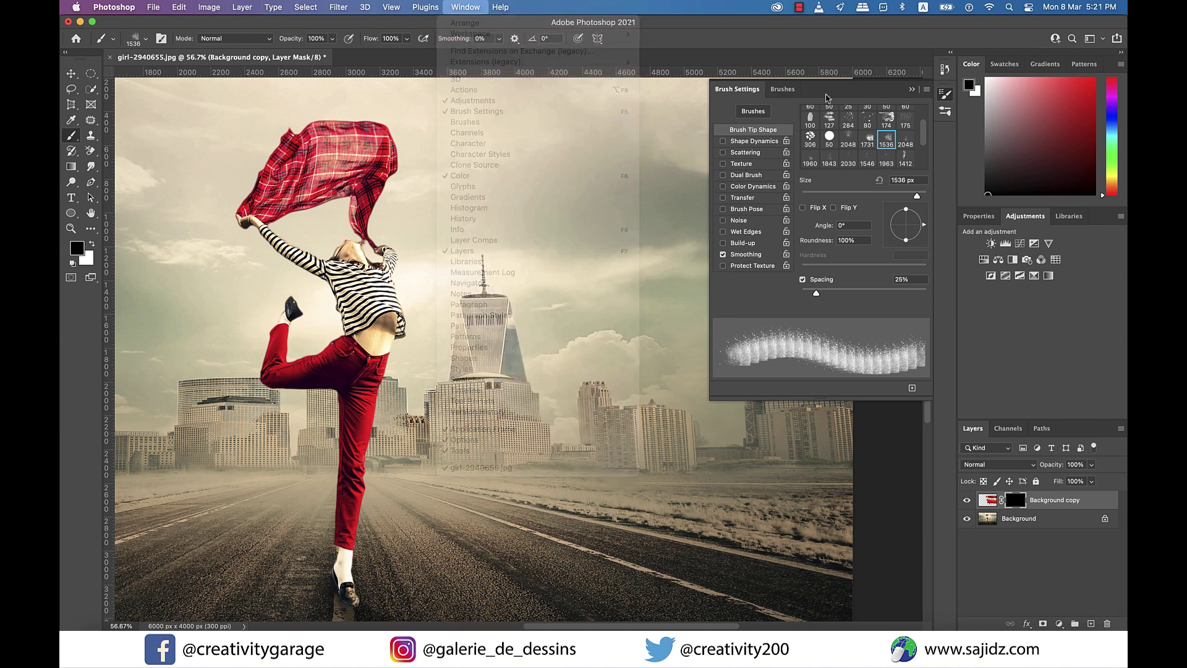
mouse_move(924, 225)
left_mouse_down()
mouse_move(909, 247)
mouse_move(887, 226)
left_mouse_up()
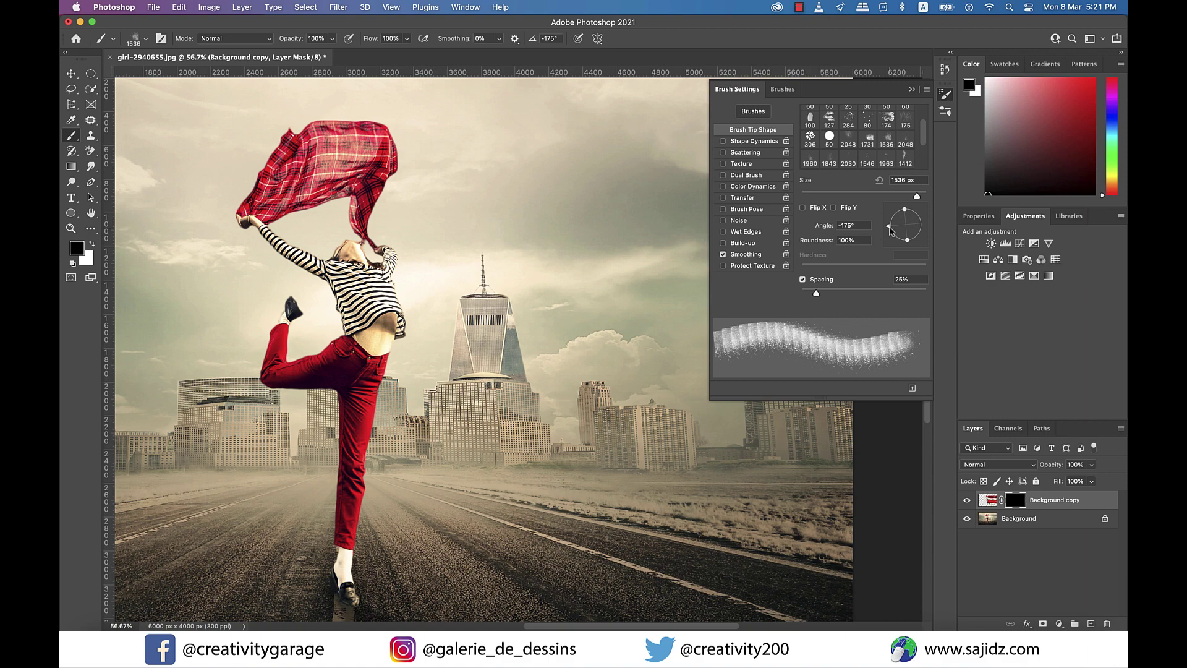
left_click_drag(888, 227, 888, 223)
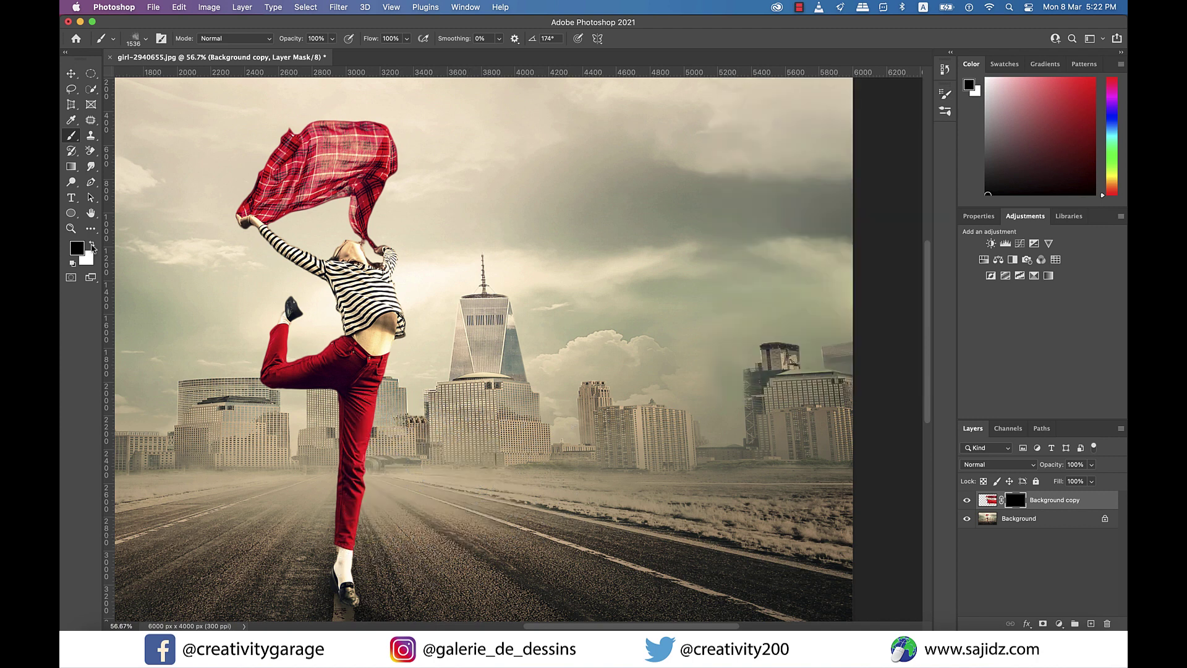
- Make white the foreground color and stamp the explosion brush on the layer mask beside the standing foot, leg and hip
left_click(91, 245)
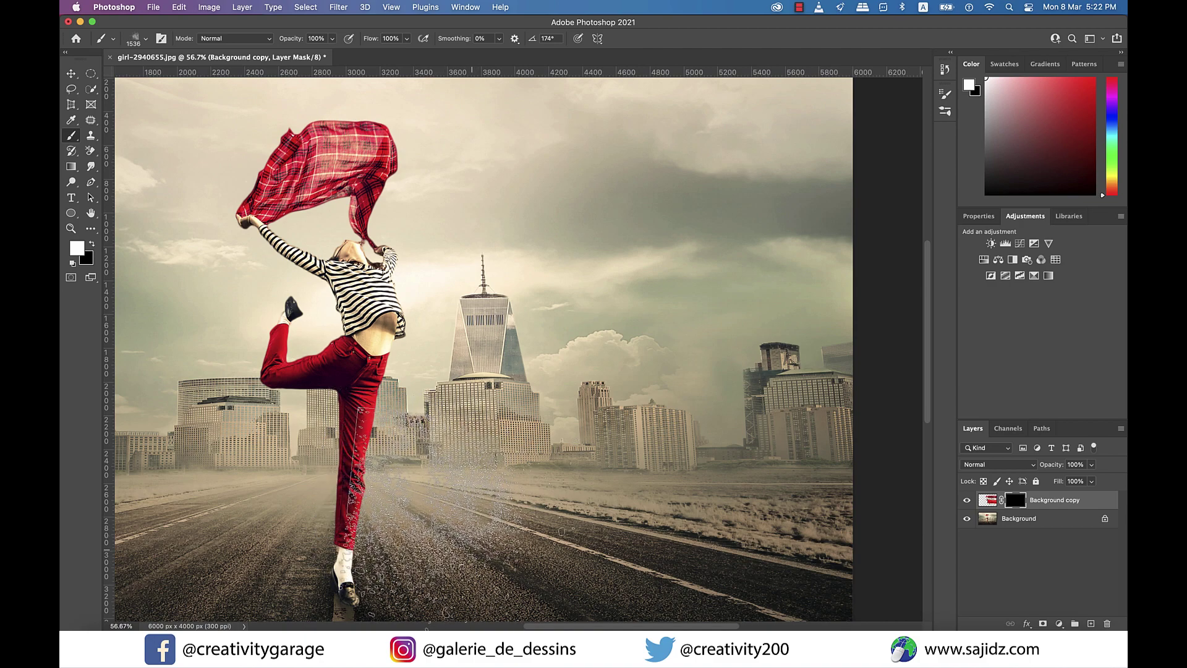
left_click(445, 504)
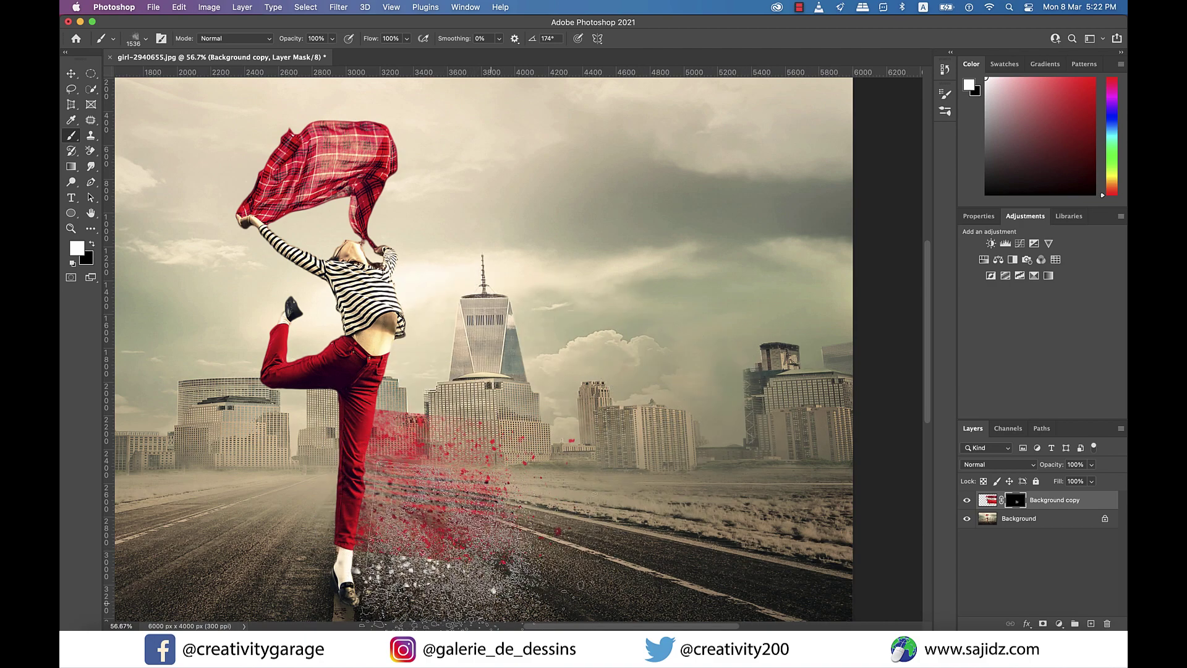
left_click(458, 512)
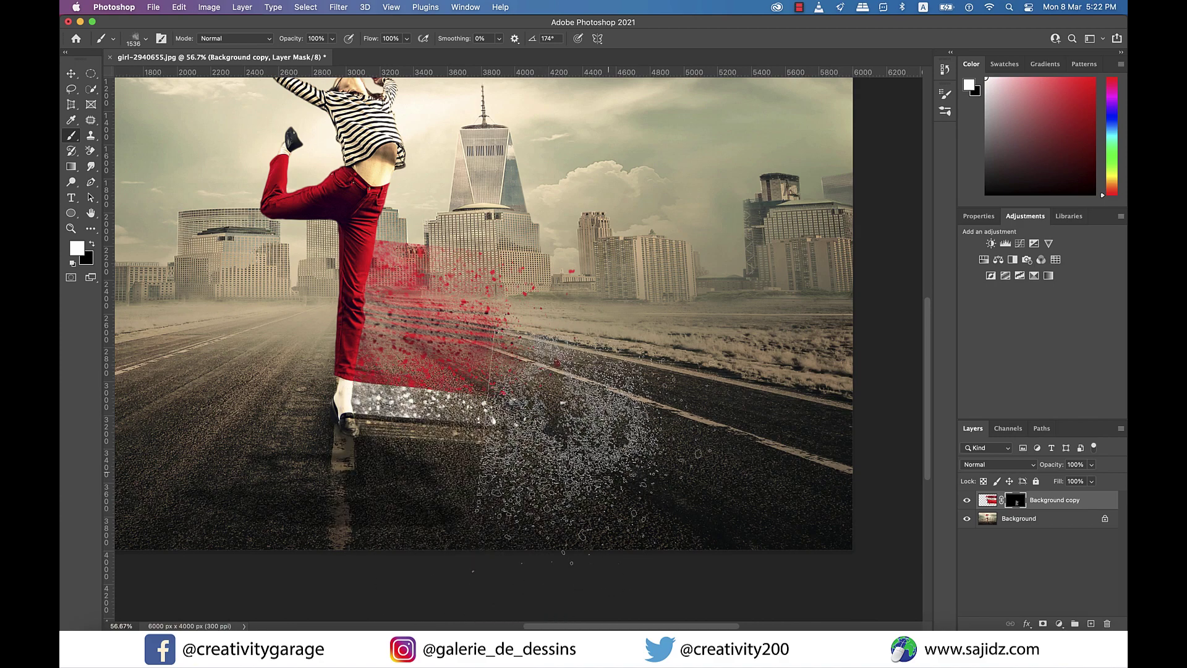
left_click(474, 250)
scroll(463, 278, "right", 1)
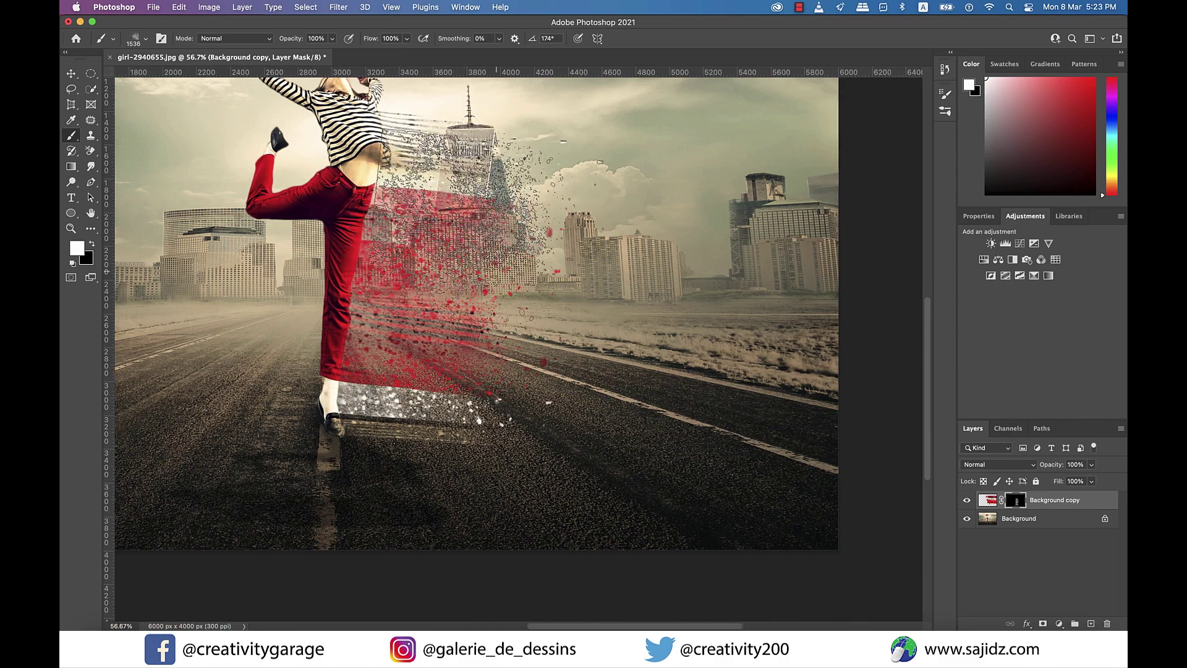
- Stamp more white particles on the layer mask to the right of the waist, striped shirt and plaid cloth
scroll(461, 281, "up", 2)
left_click(448, 266)
scroll(447, 268, "up", 3)
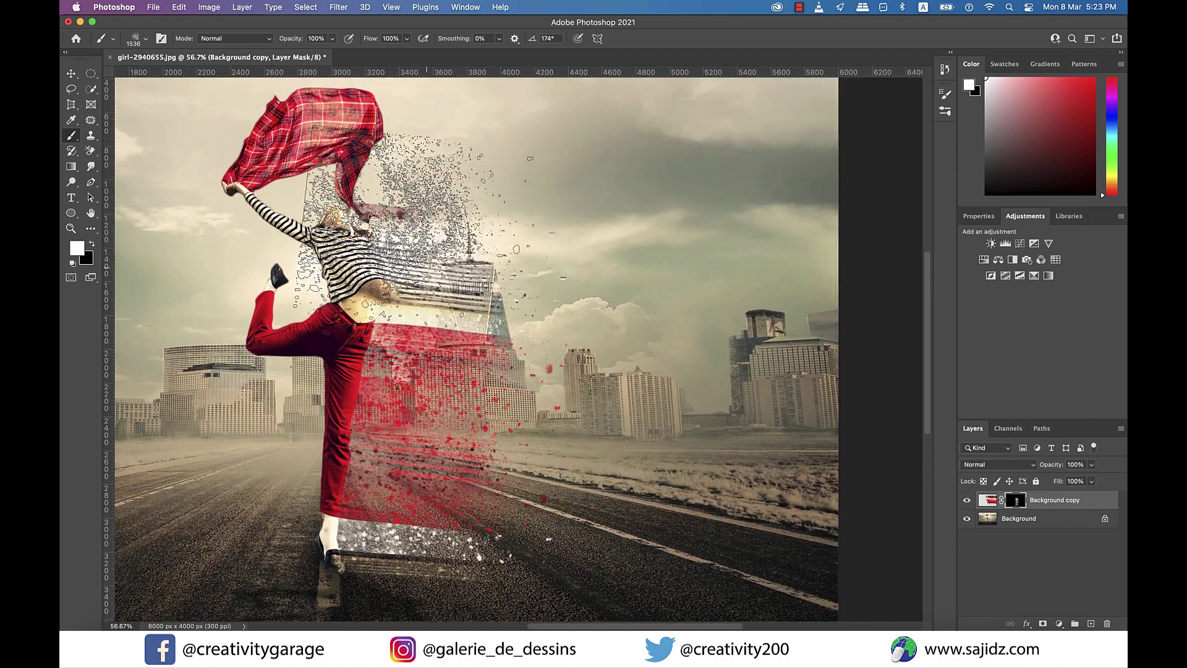
left_click(420, 263)
left_click(396, 221)
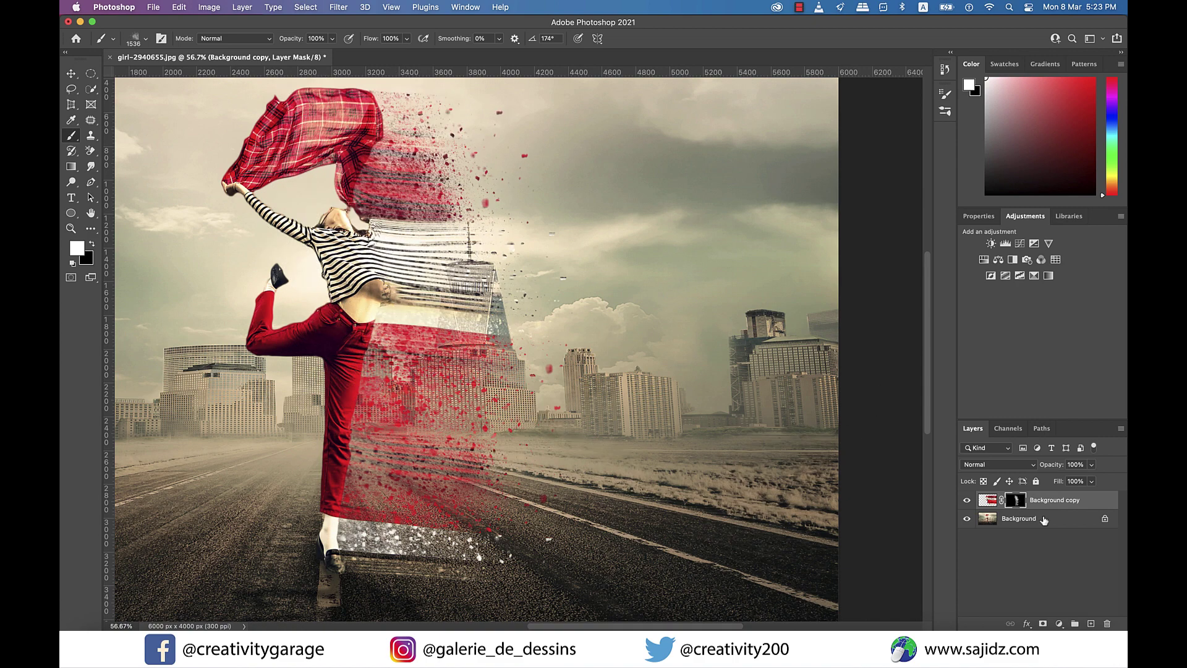
- Choose the 007_Explosion brush, try a white stamp over the red trouser particles, and undo that stamp
left_click(945, 111)
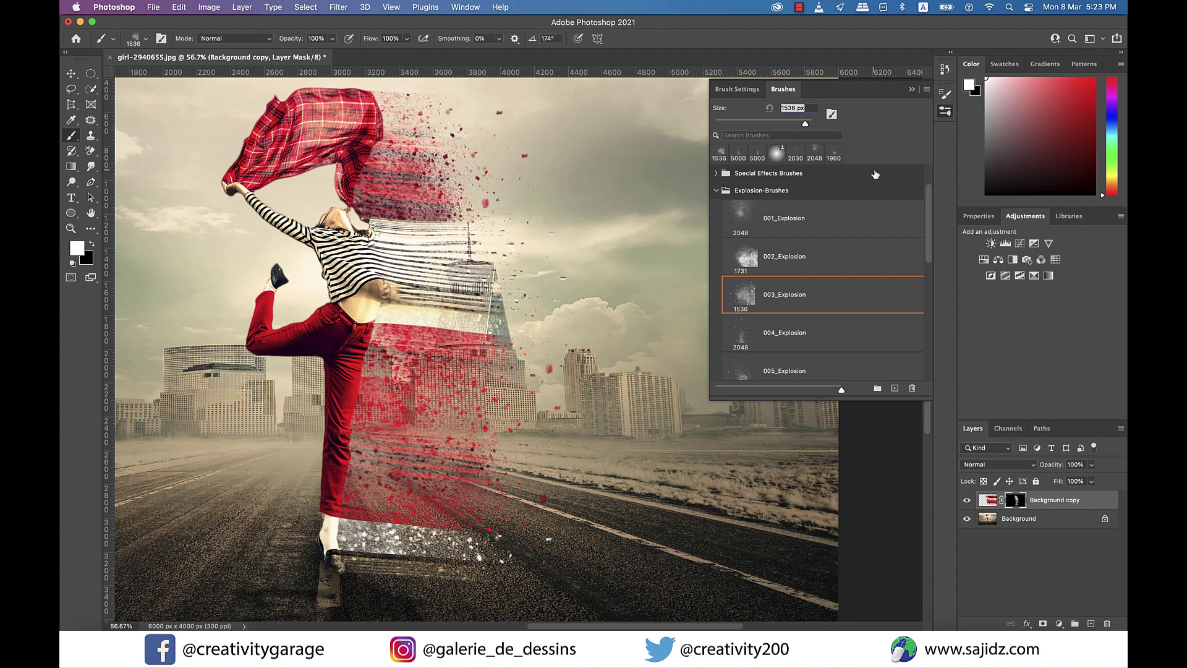
scroll(875, 247, "down", 4)
left_click(822, 323)
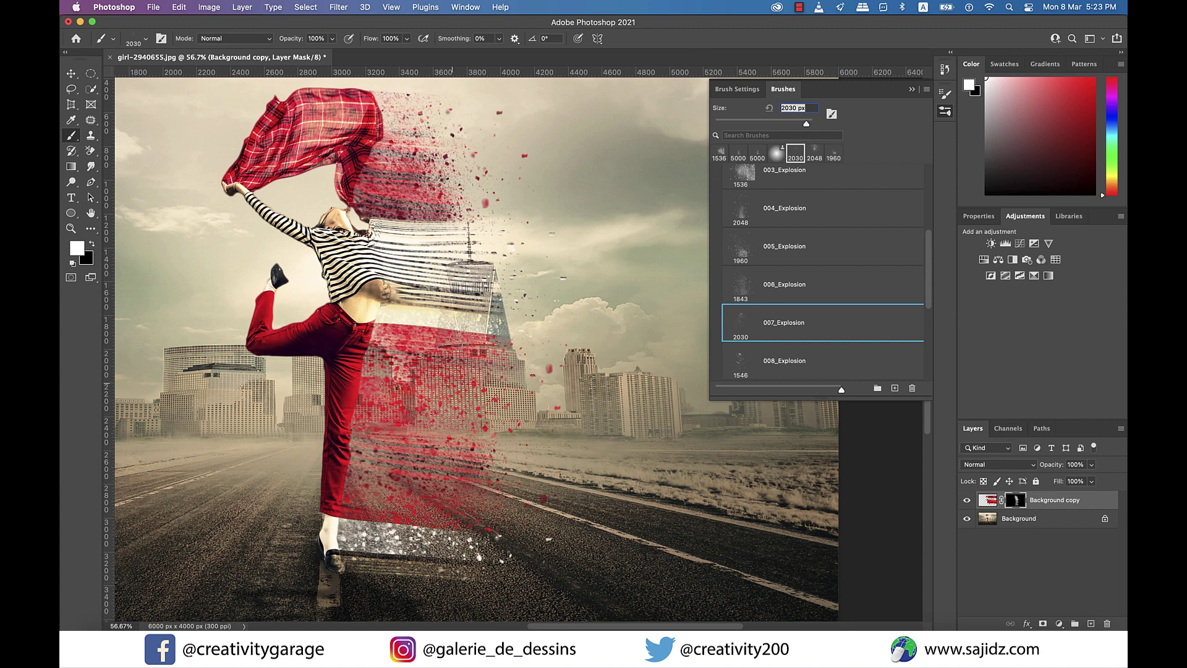
left_click(410, 404)
key("super+z")
- Make black the foreground color and stamp the brush on the layer mask over the particles beside the leg, hip, shirt and plaid cloth
key("x")
left_click(392, 481)
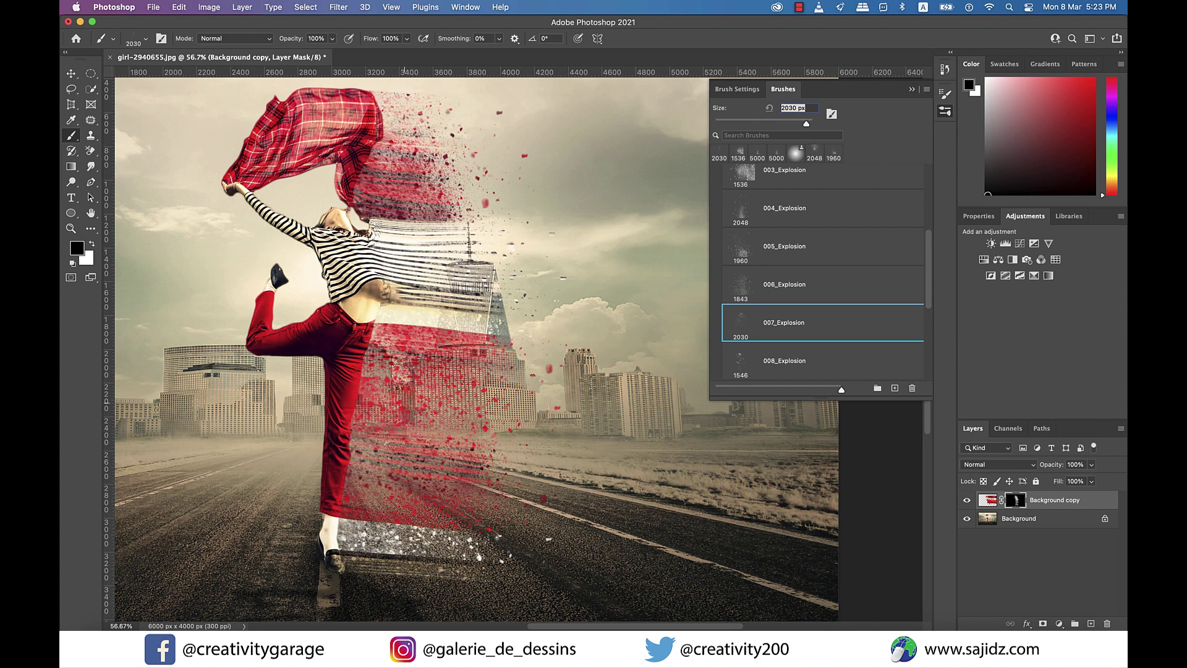
mouse_move(405, 360)
left_mouse_down()
mouse_move(422, 278)
mouse_move(414, 250)
mouse_move(427, 327)
mouse_move(393, 158)
left_mouse_up()
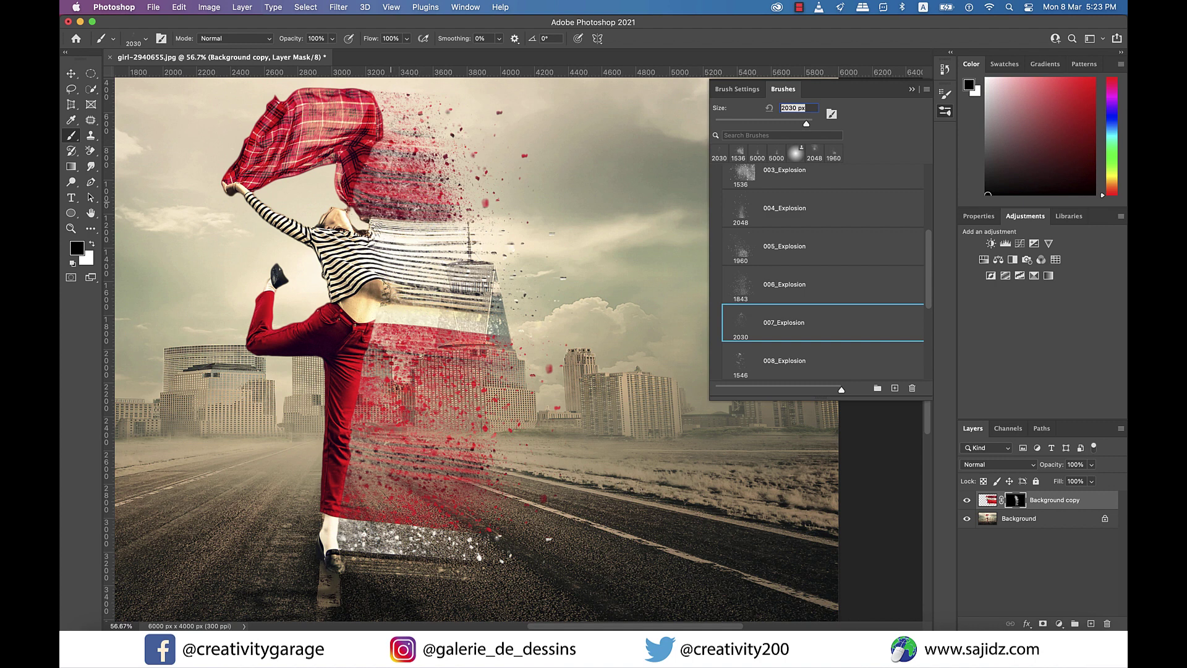
- Make white the foreground color, rotate the brush tip to 104°, and stamp particles on the mask beside the cloth and standing foot
key("x")
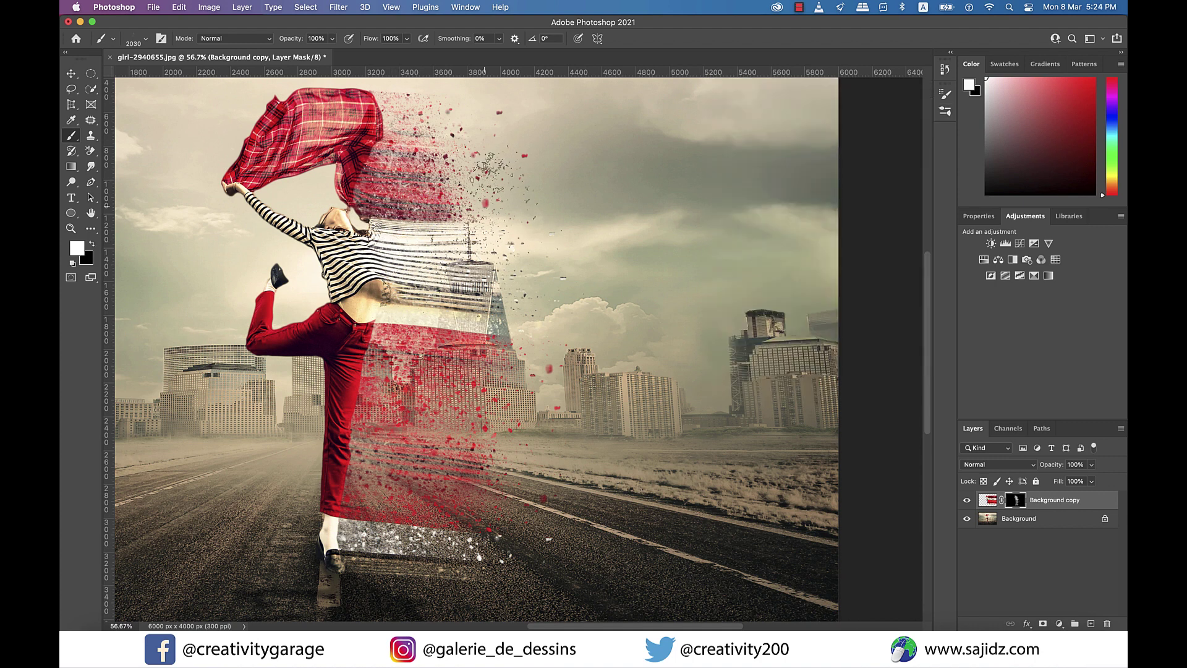
key("F5")
left_click(895, 222)
key("F5")
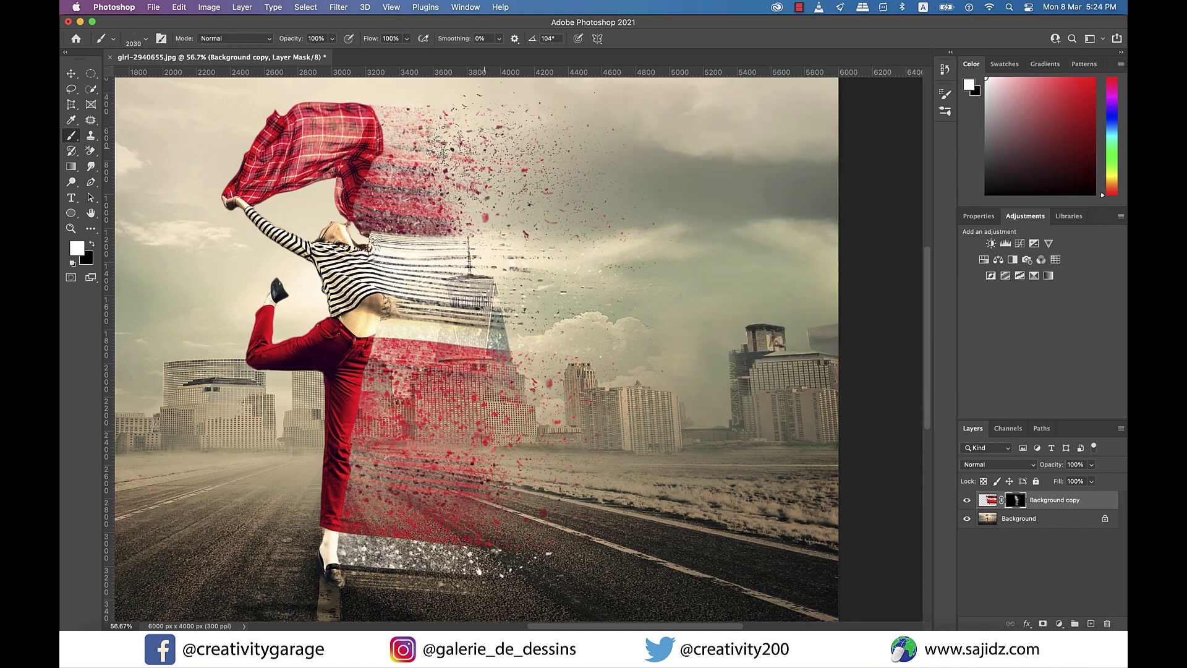
left_click(552, 569)
- Enlarge the brush to 5000 px and stamp white particles on the mask farther out to the right of the woman
scroll(581, 161, "down", 8)
scroll(625, 203, "up", 4)
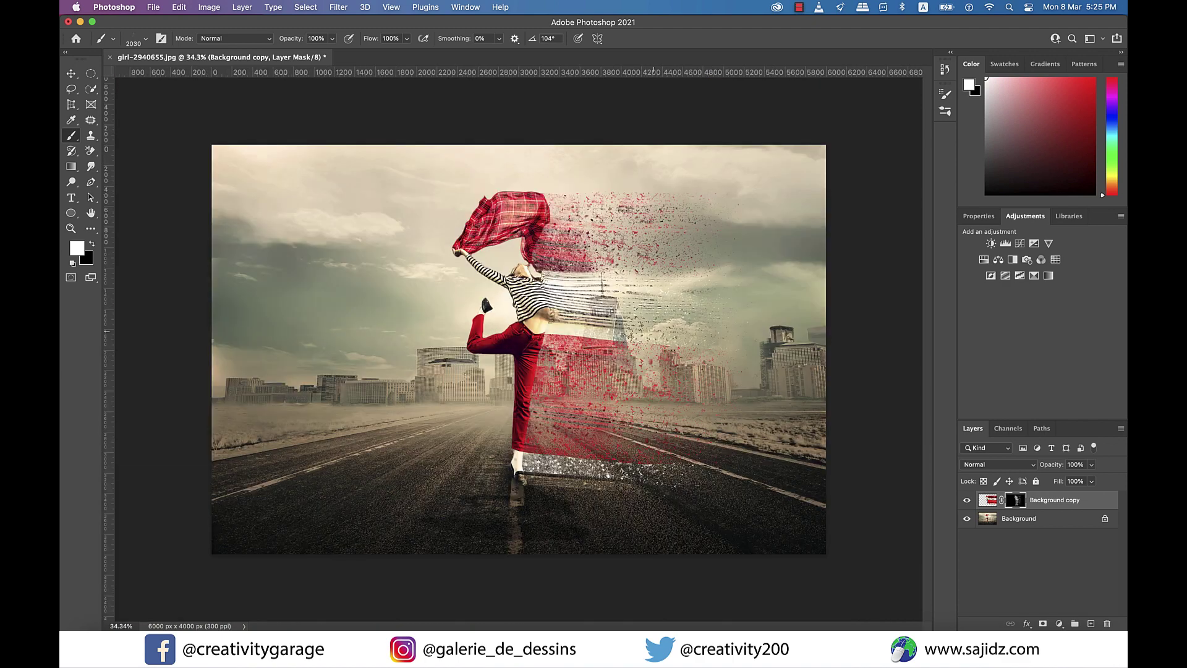
key("bracketright")
key("bracketright")
key("bracketright")
key("bracketright")
key("bracketright")
key("bracketright")
left_click(748, 256)
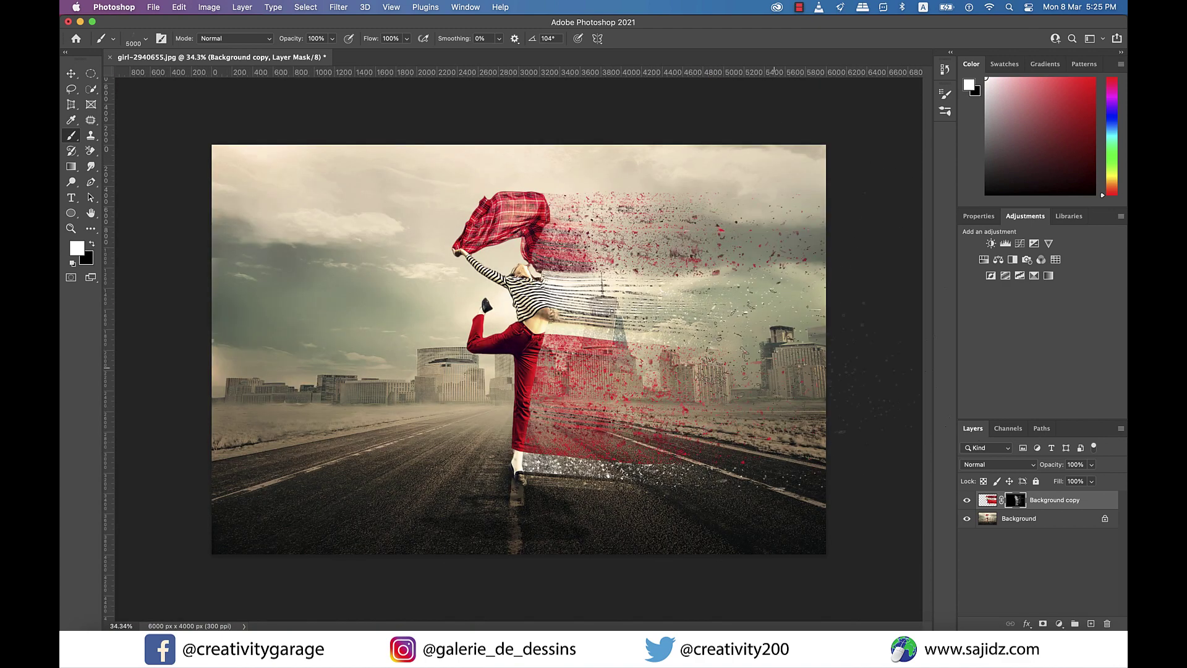
- Rotate the brush tip to -62° and stamp larger white particles on the mask toward the right edge of the image
key("F5")
left_click(913, 241)
key("F5")
left_click(785, 346)
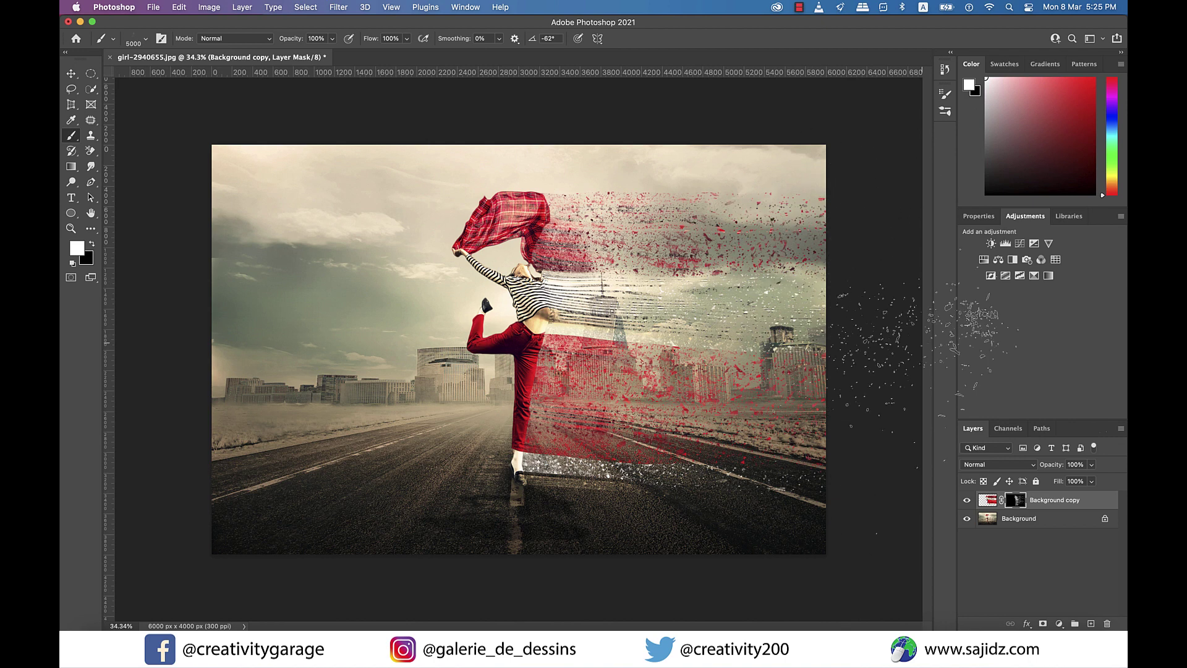
- Switch to the Move tool, then hide and show the Background copy layer to compare the image without and with the dispersion
key("x")
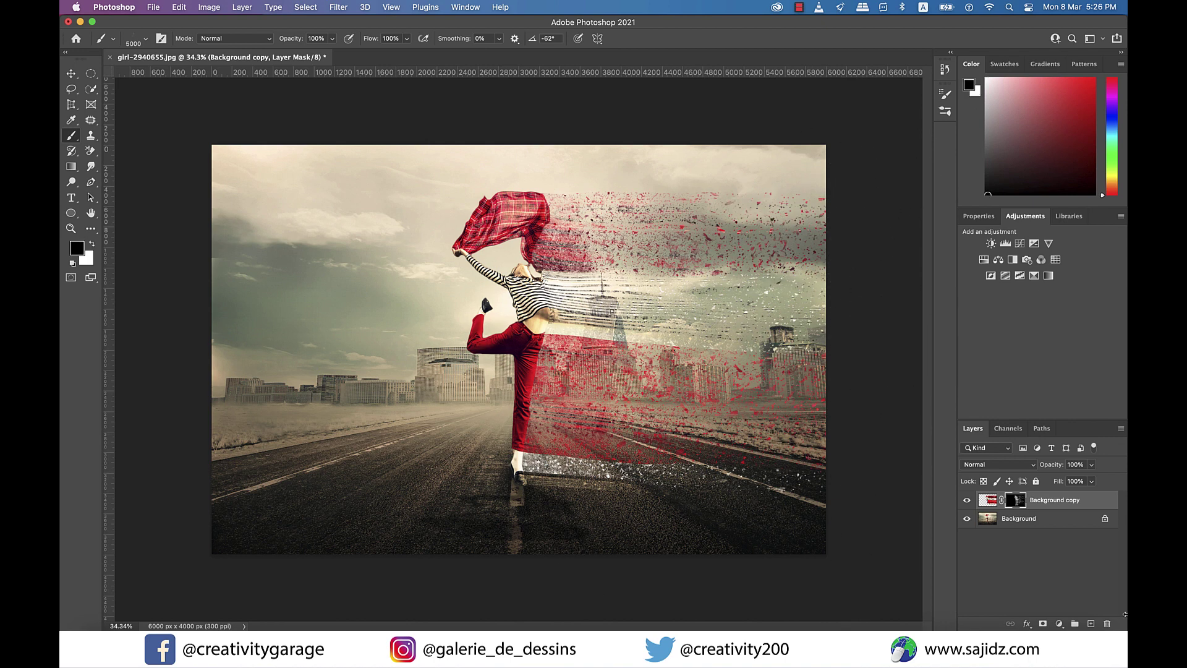
key("v")
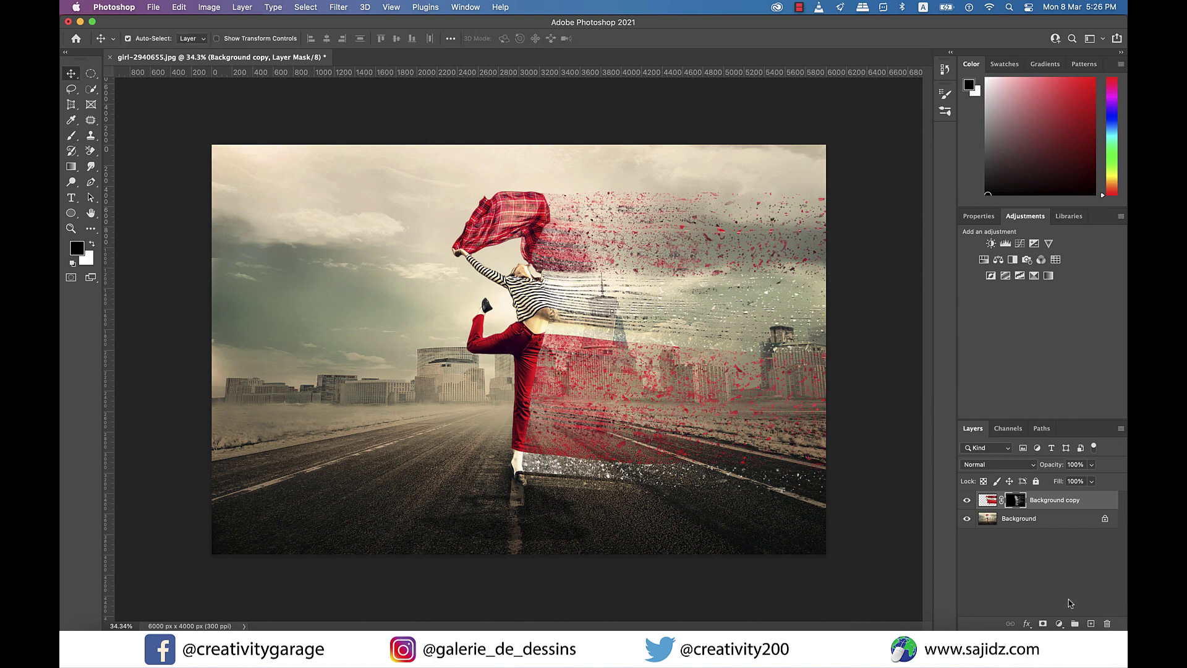
left_click(967, 500)
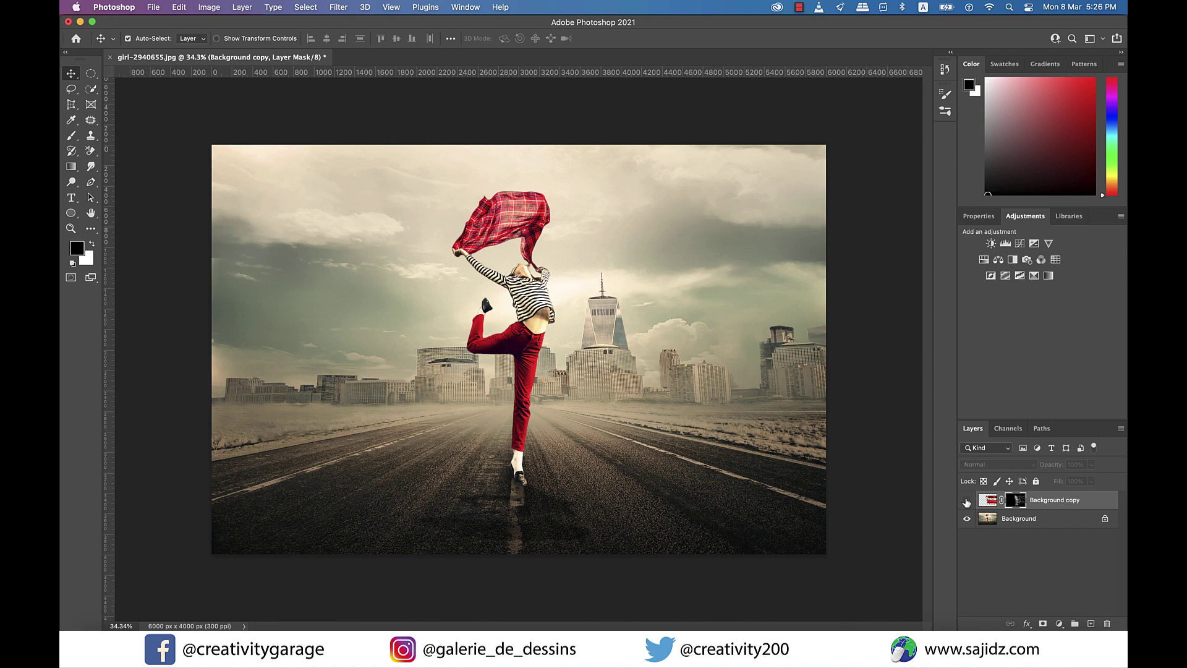
left_click(967, 500)
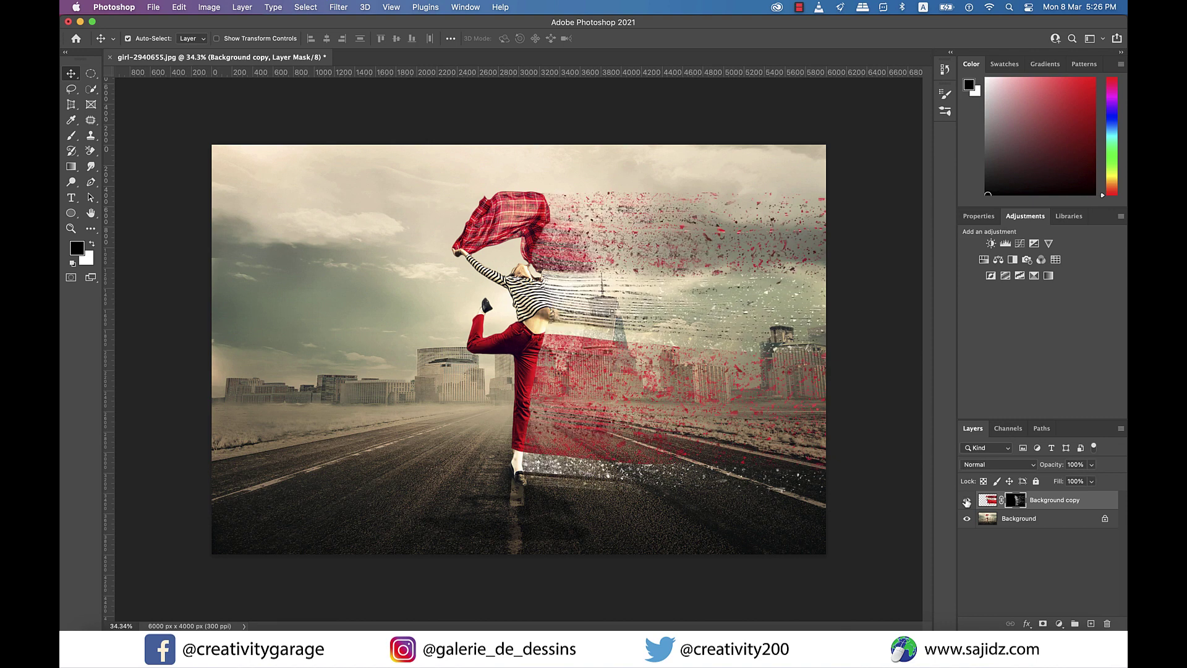